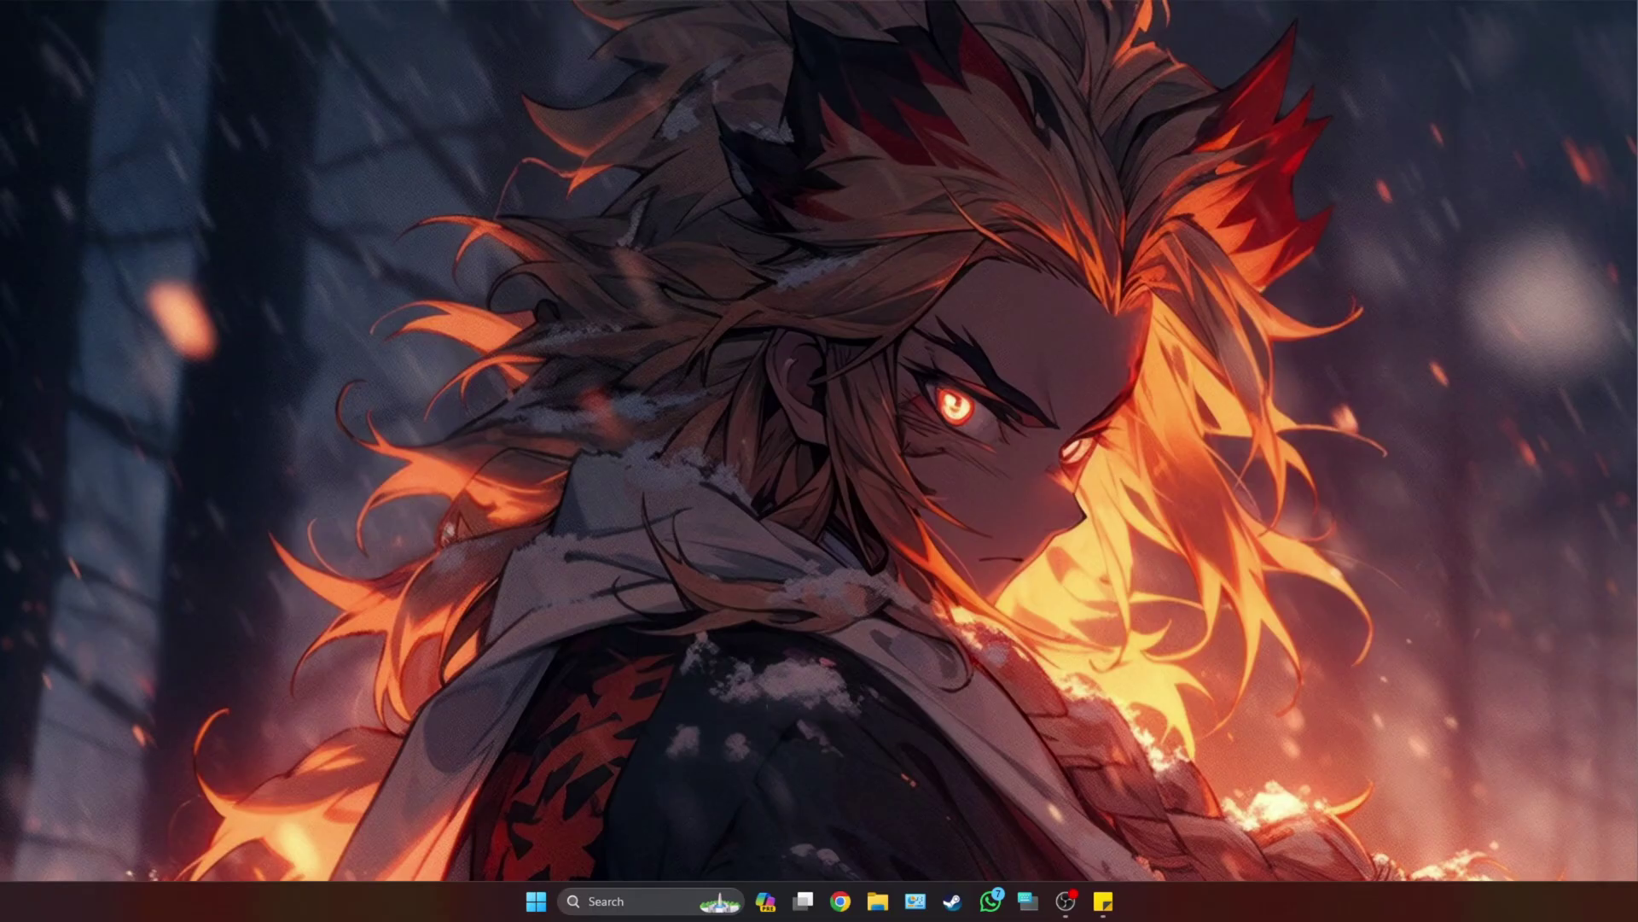
Step: Find Control Panel by searching 'panel', then go to Hardware and Sound > Power Options
click(617, 901)
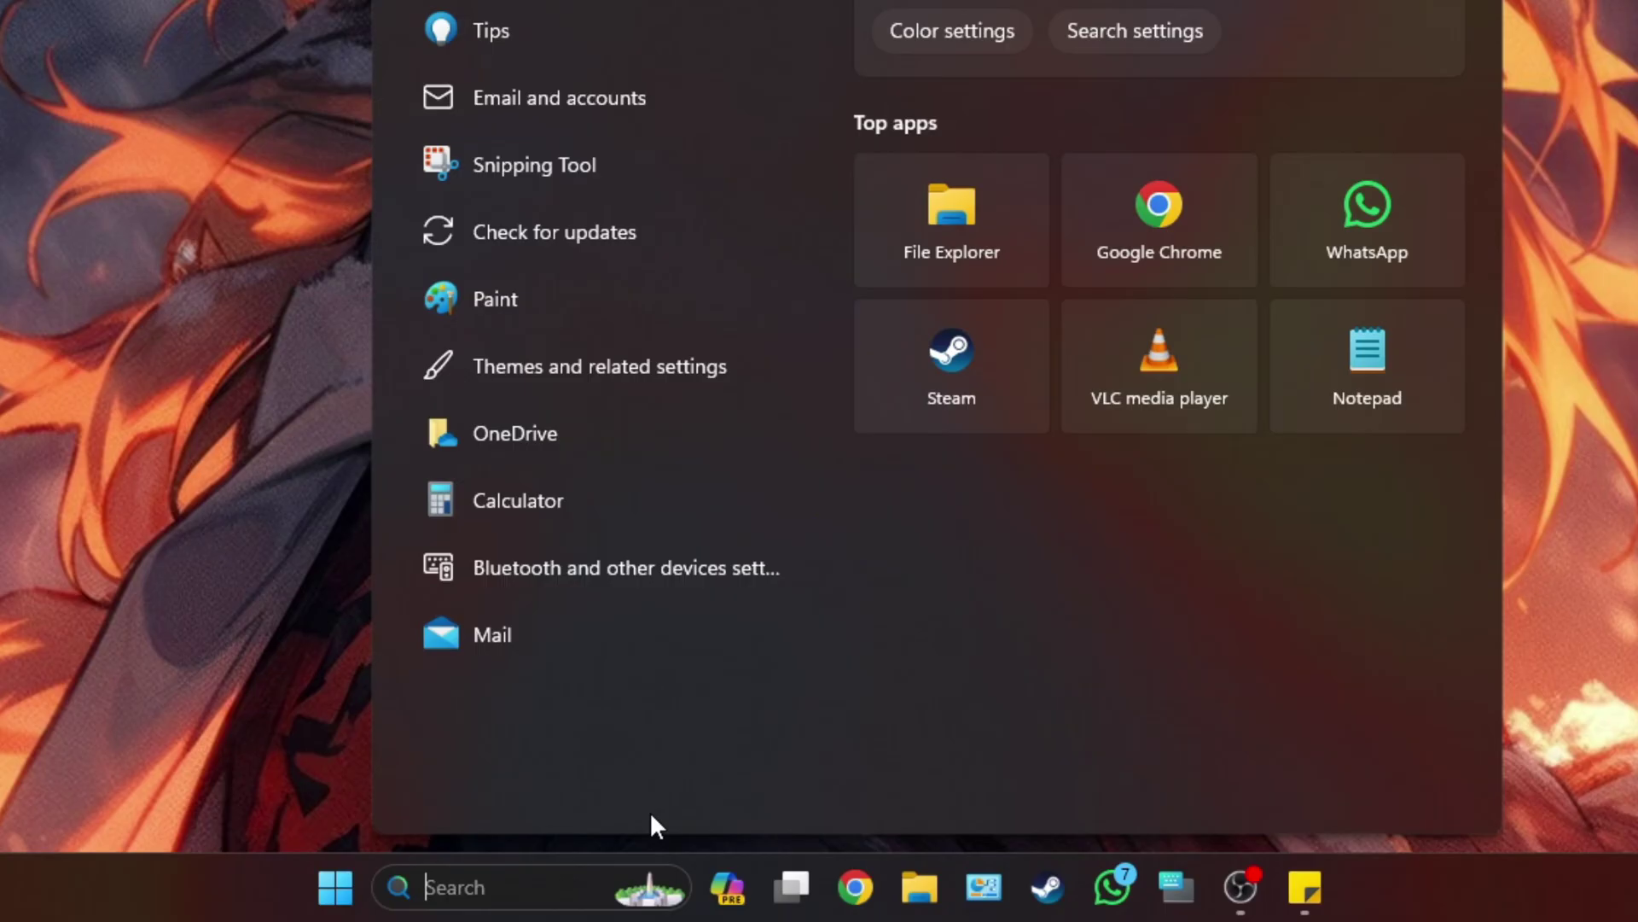
text(panel)
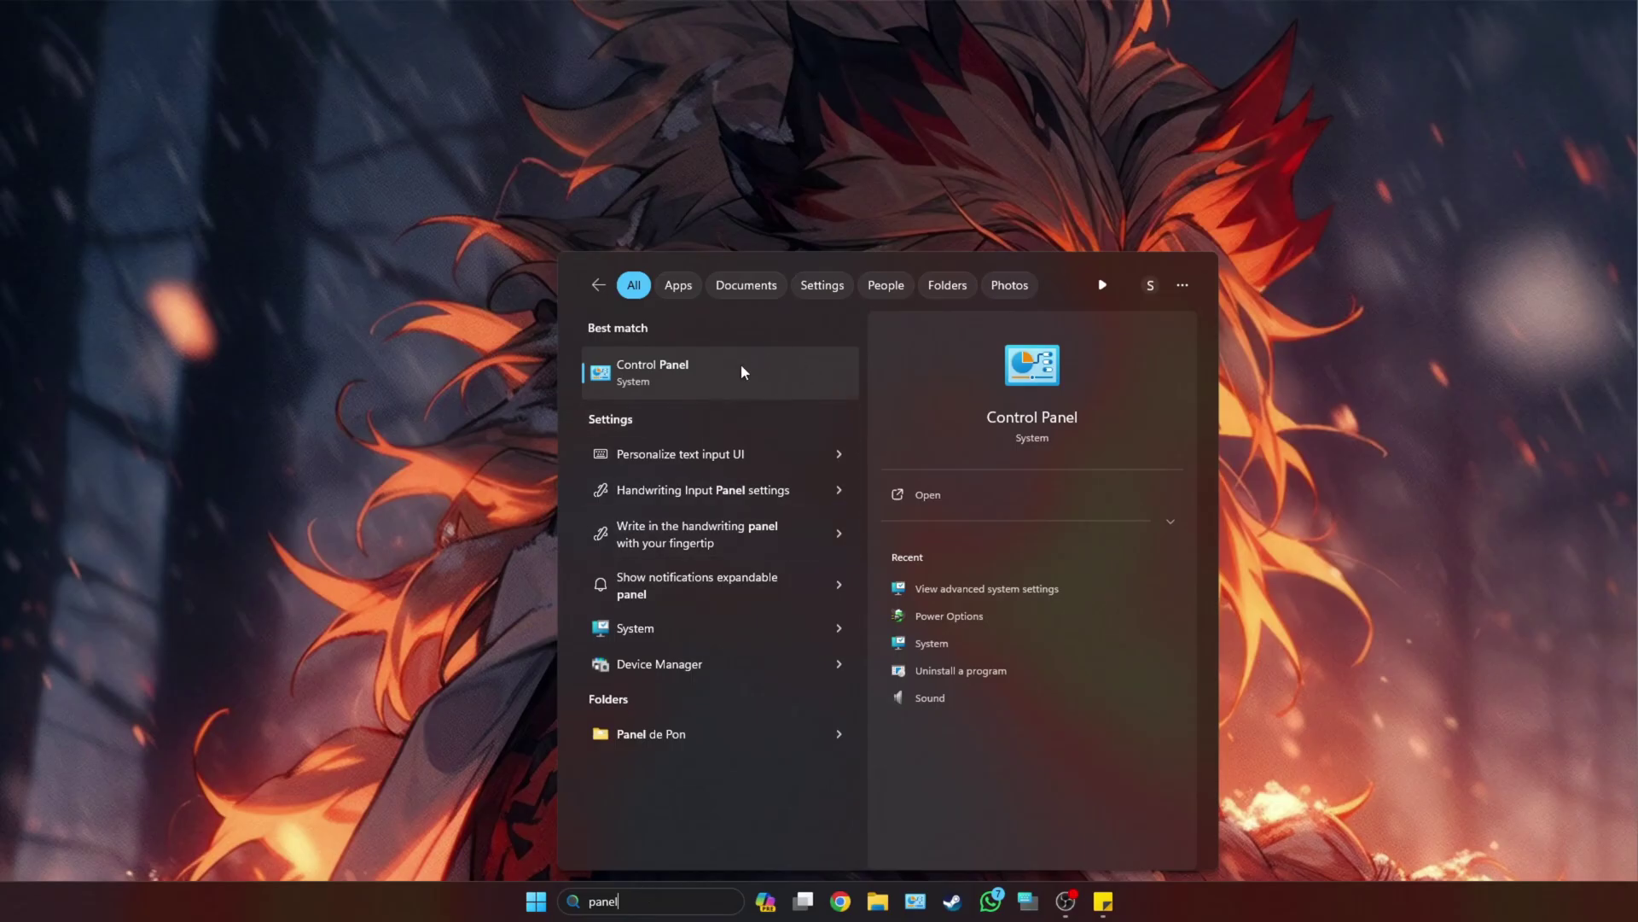
click(741, 369)
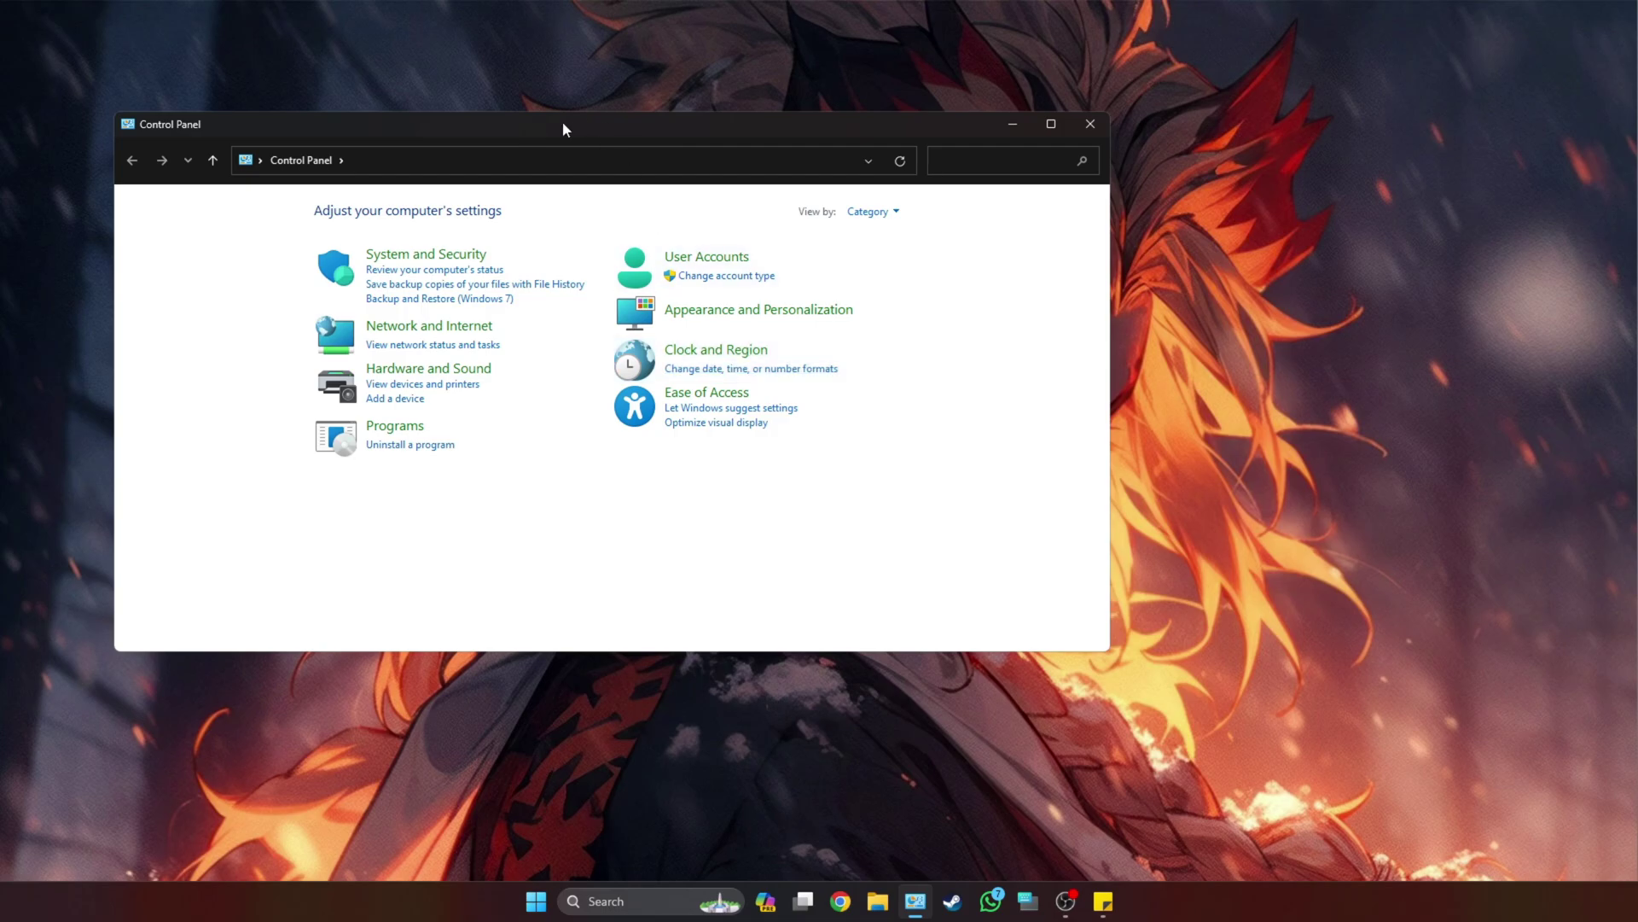
drag(564, 128, 750, 183)
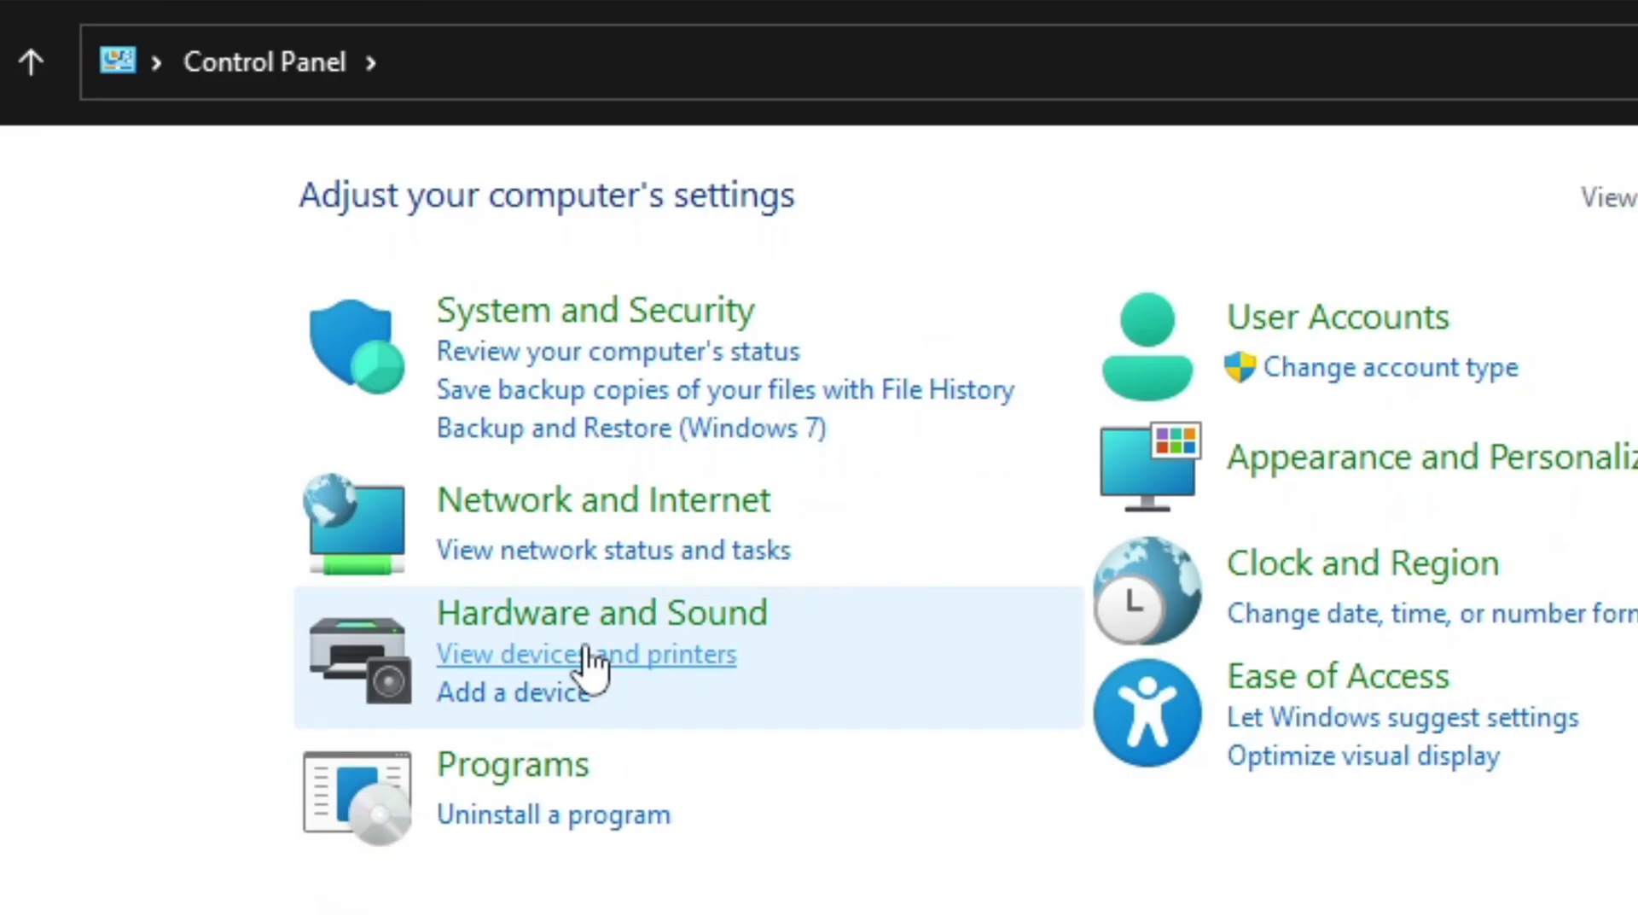
click(534, 611)
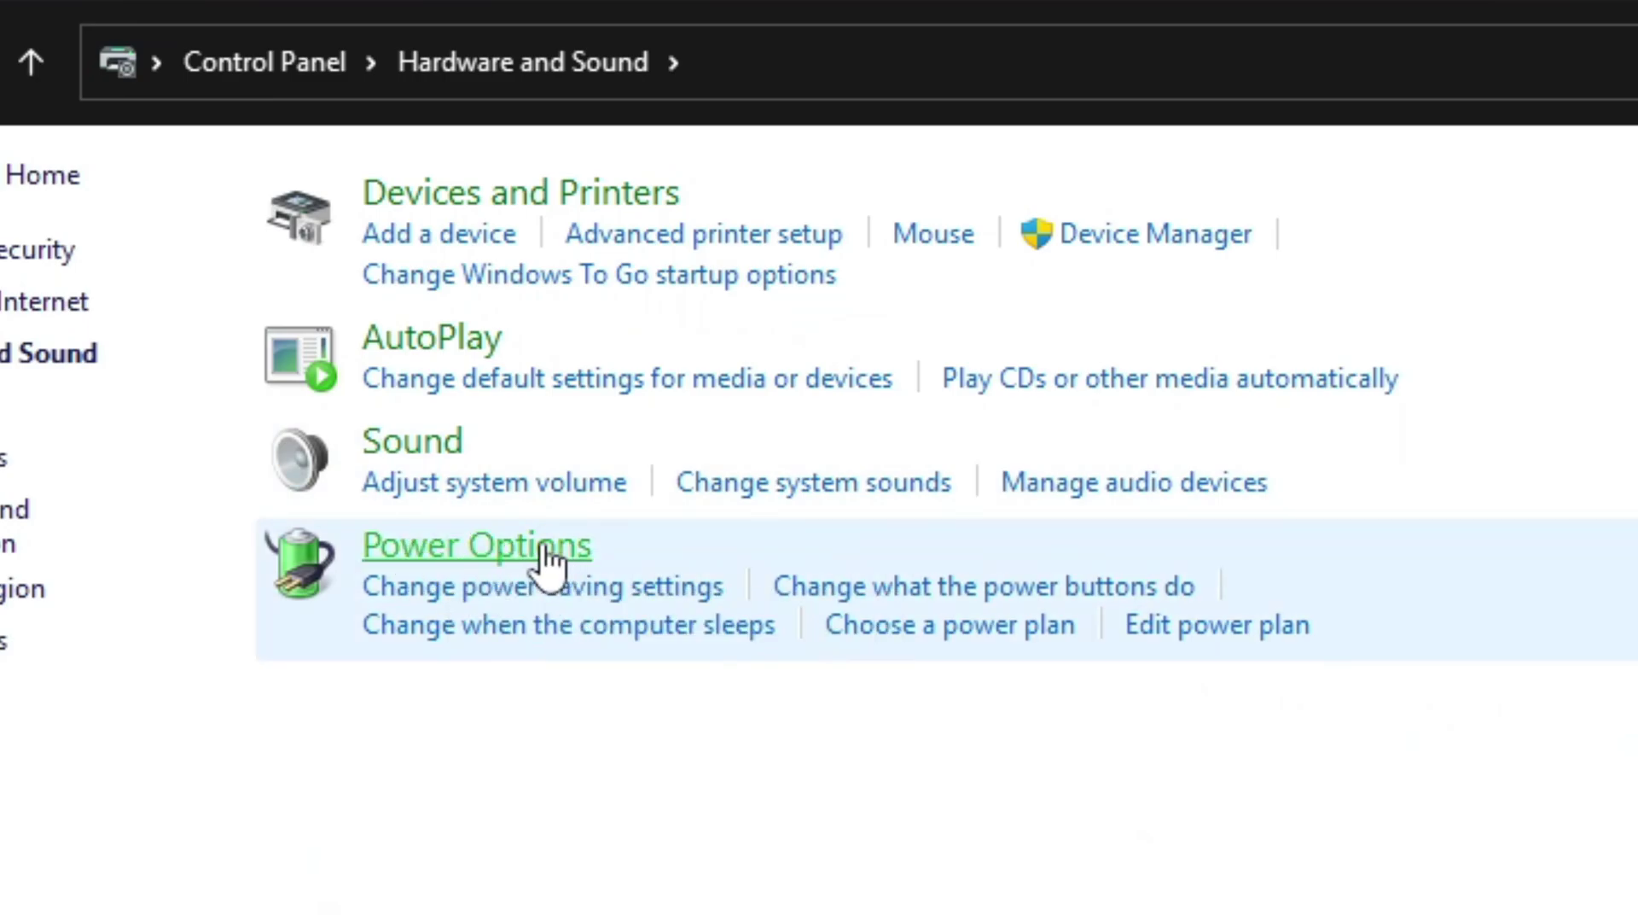
click(546, 559)
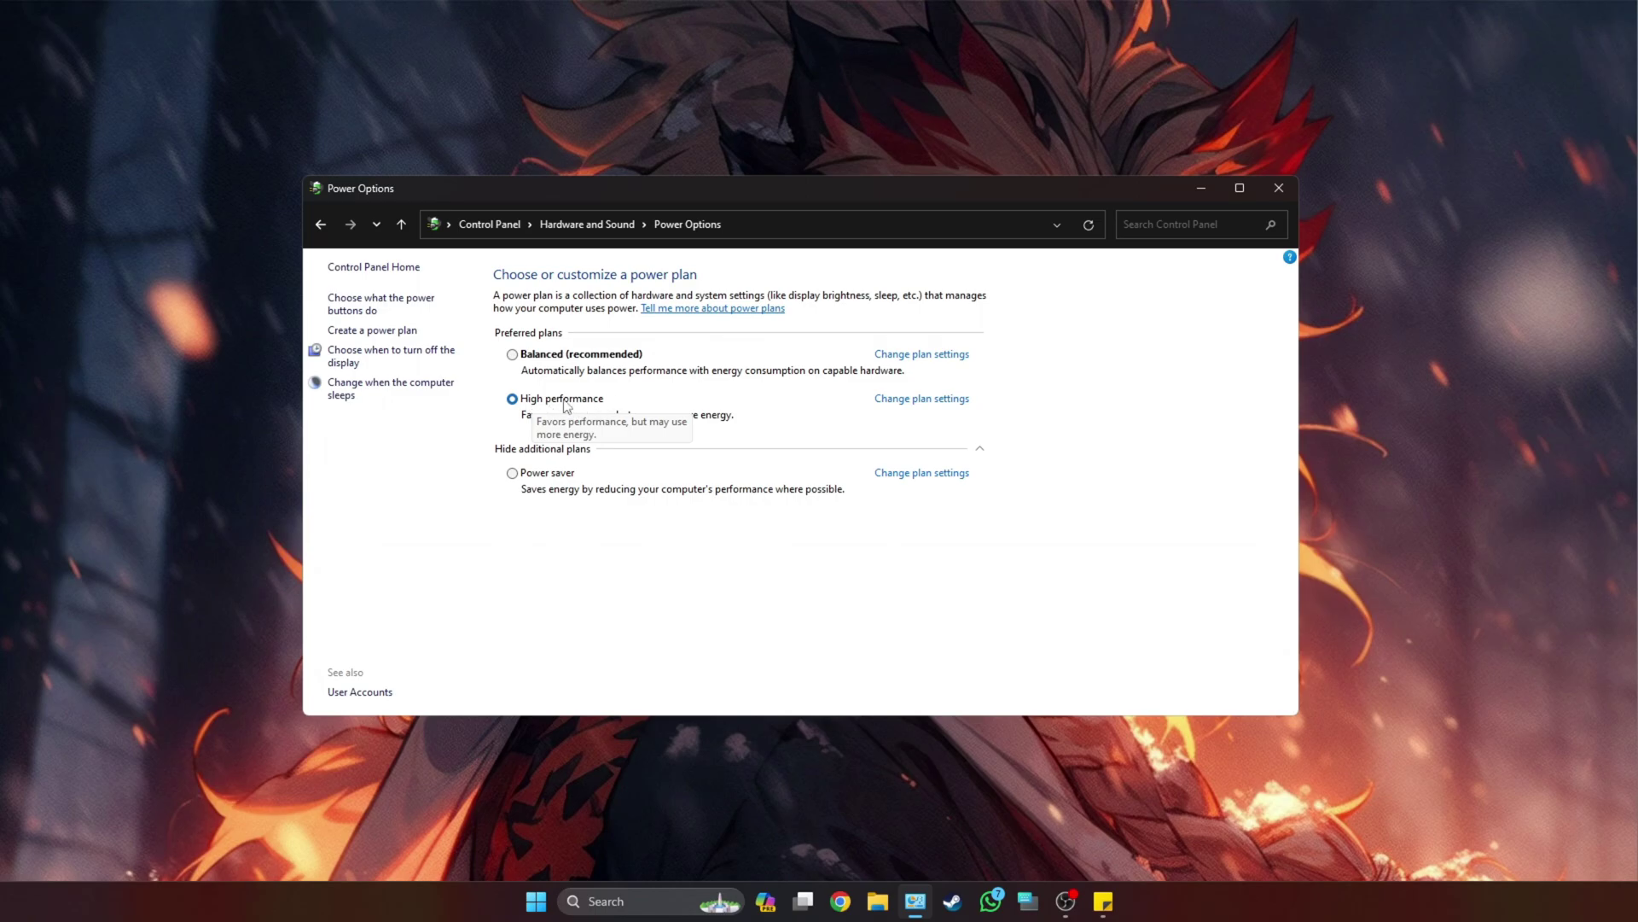
click(357, 332)
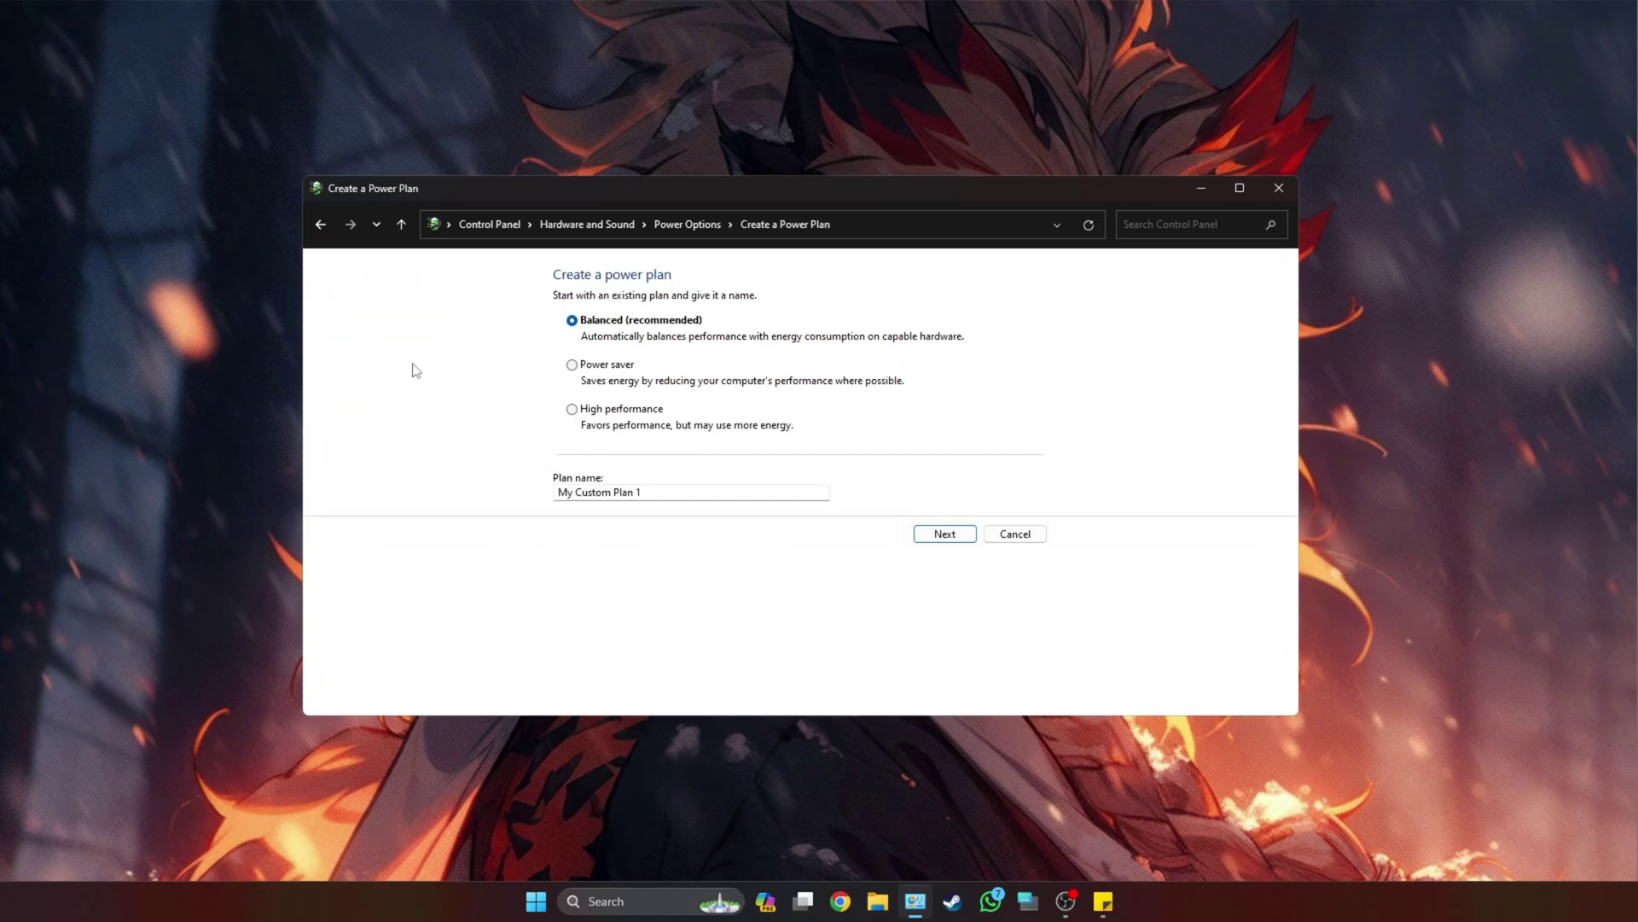
click(655, 493)
key(Home)
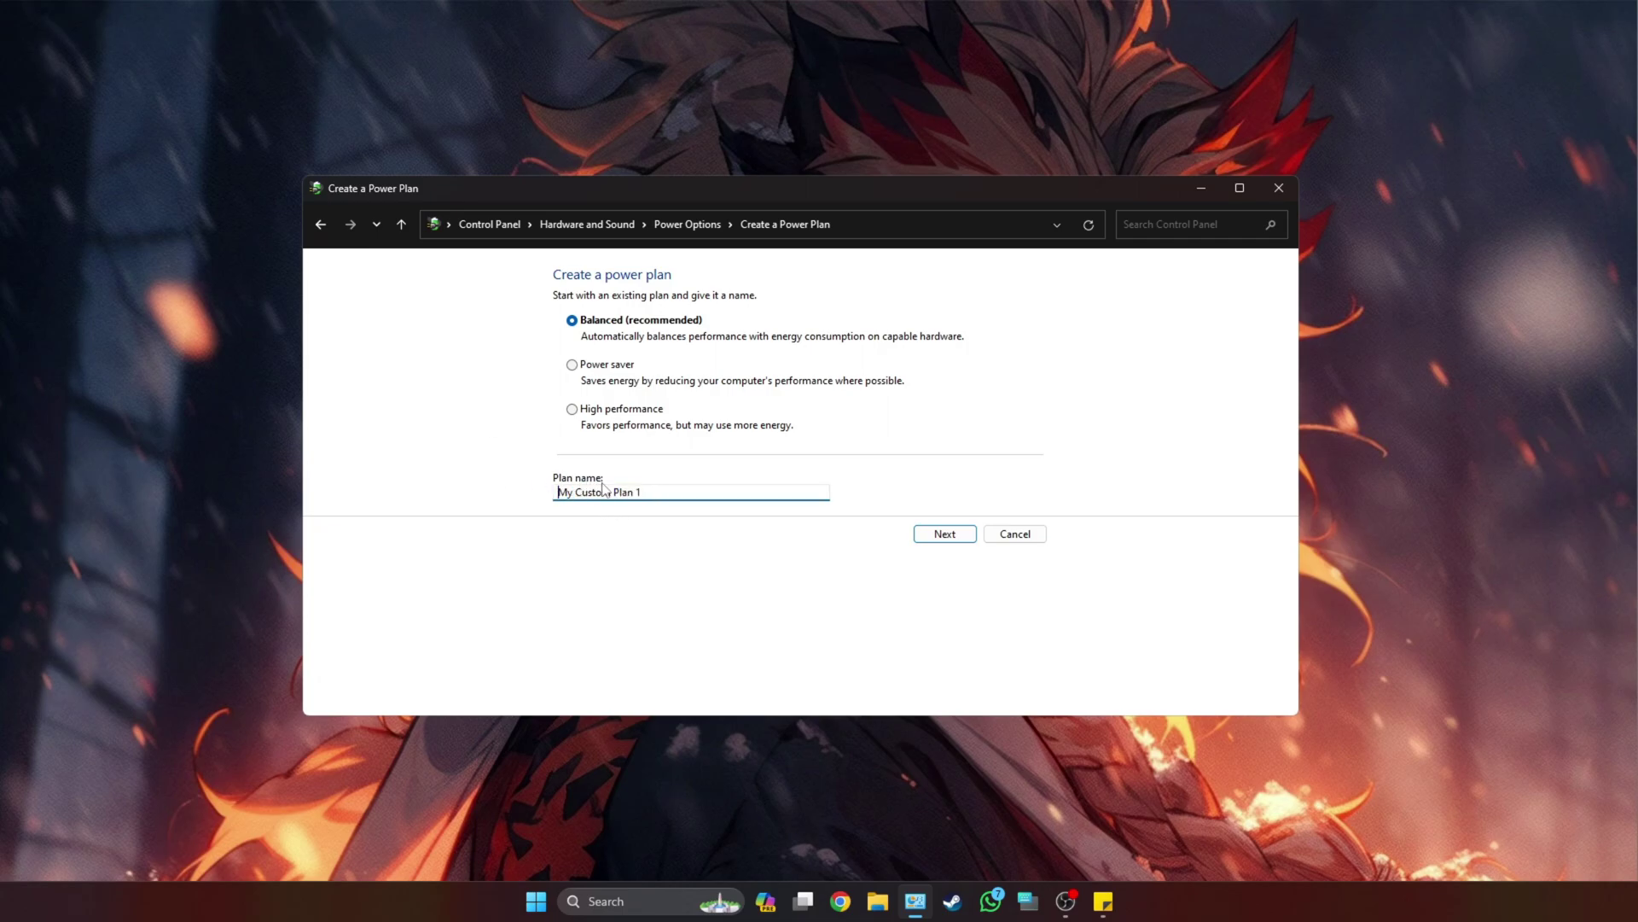
click(572, 409)
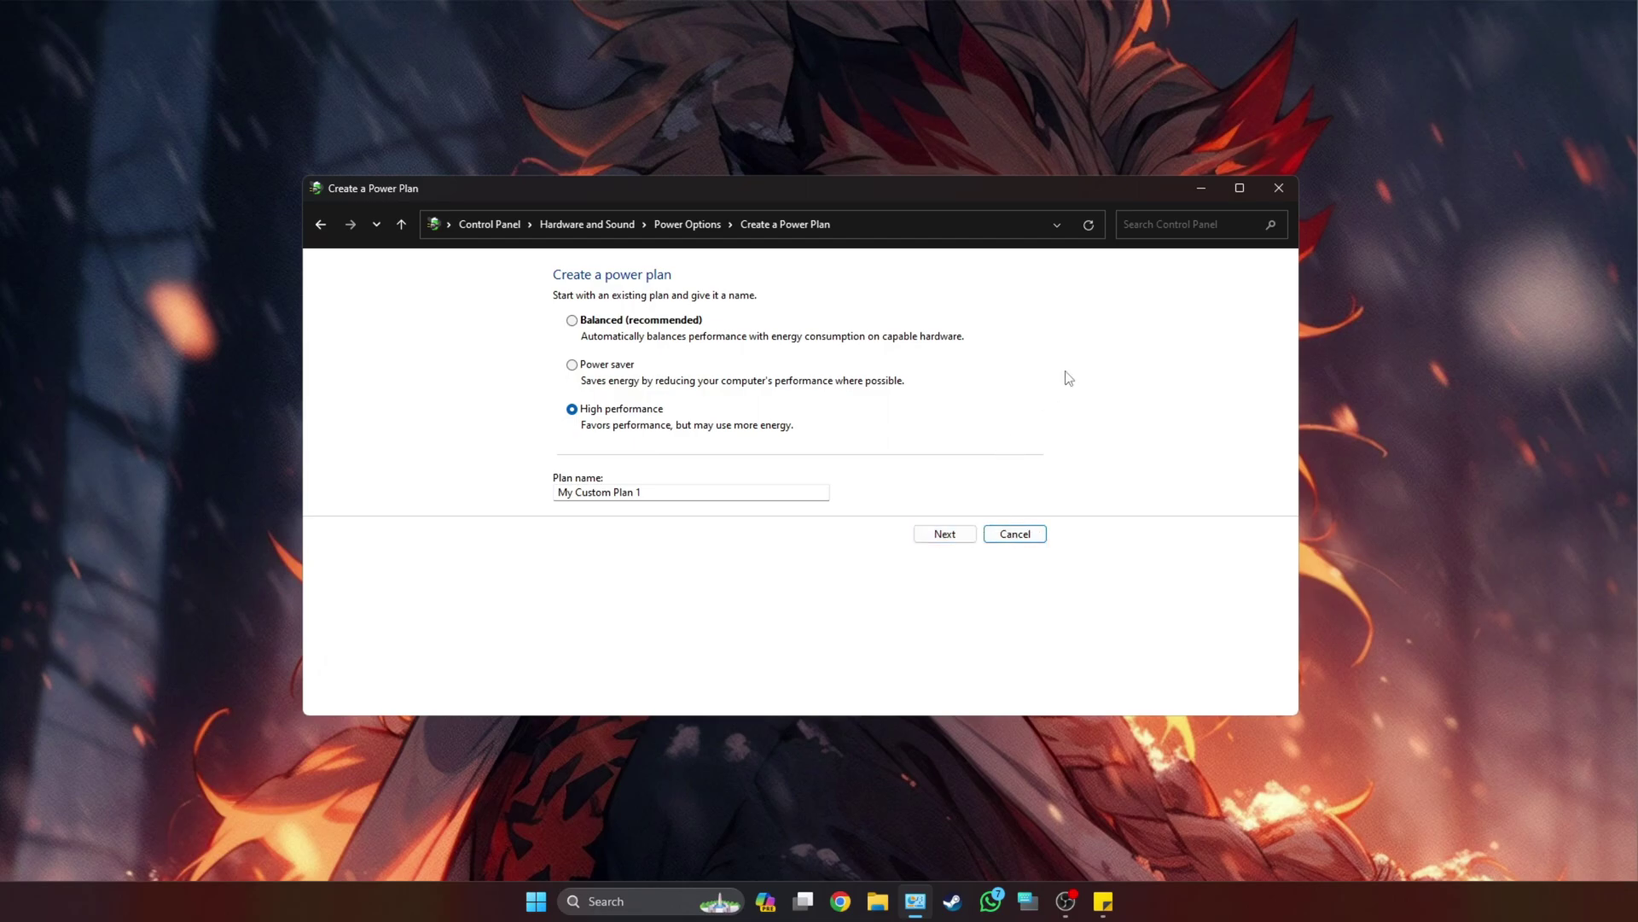
click(1015, 533)
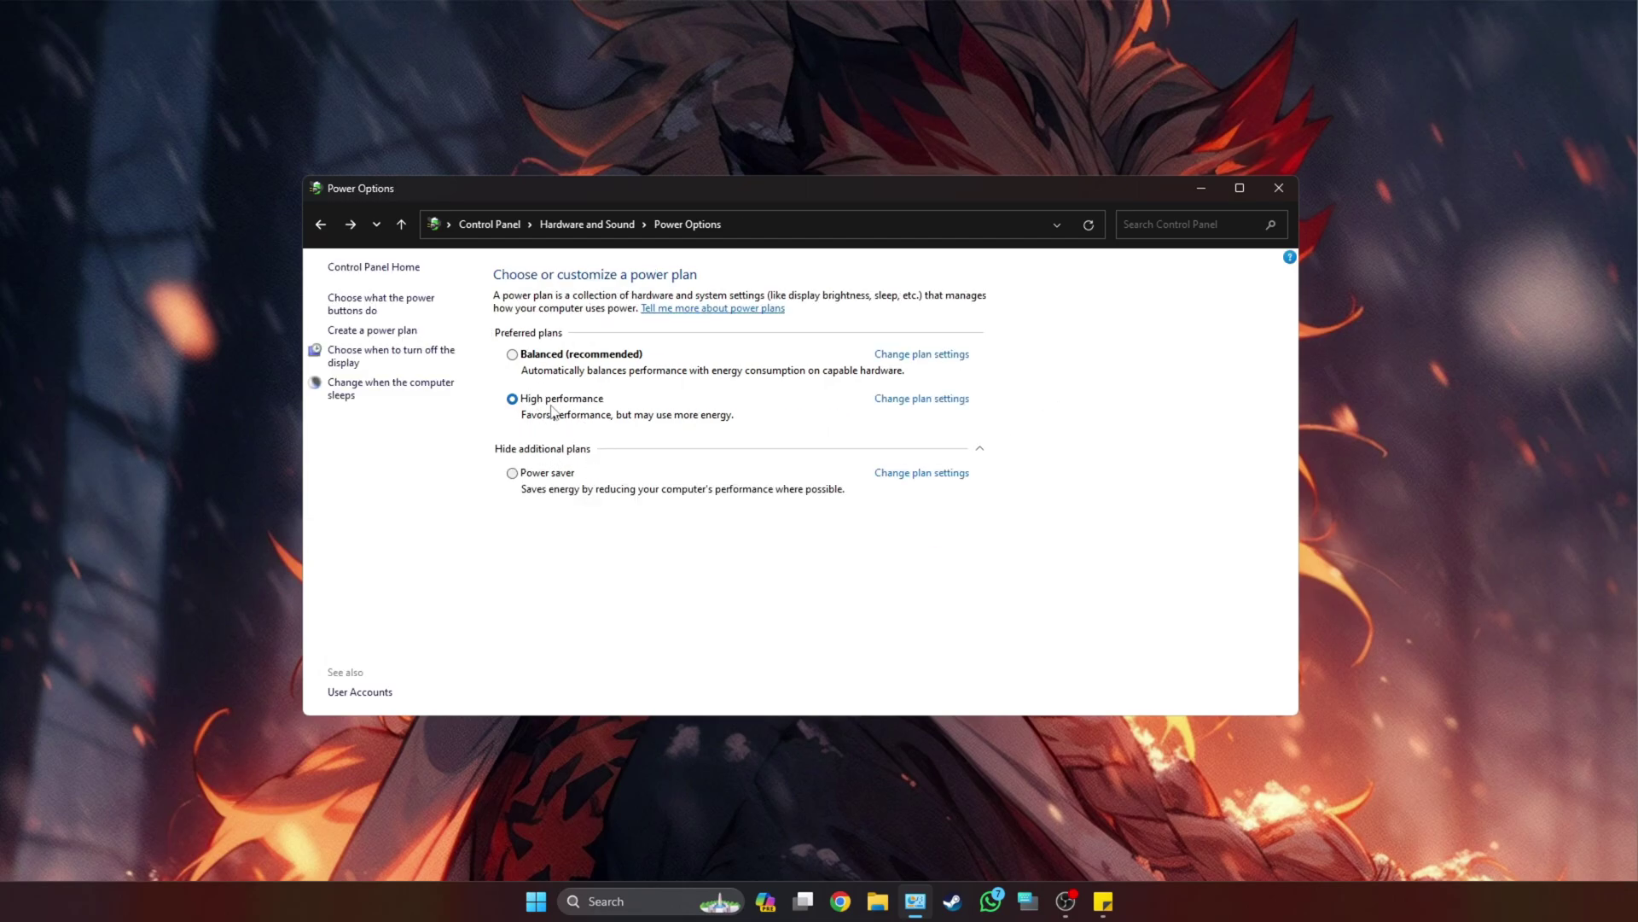
Step: Search Control Panel for 'advanc' and open System Properties on its Advanced tab, centred on screen
click(1171, 229)
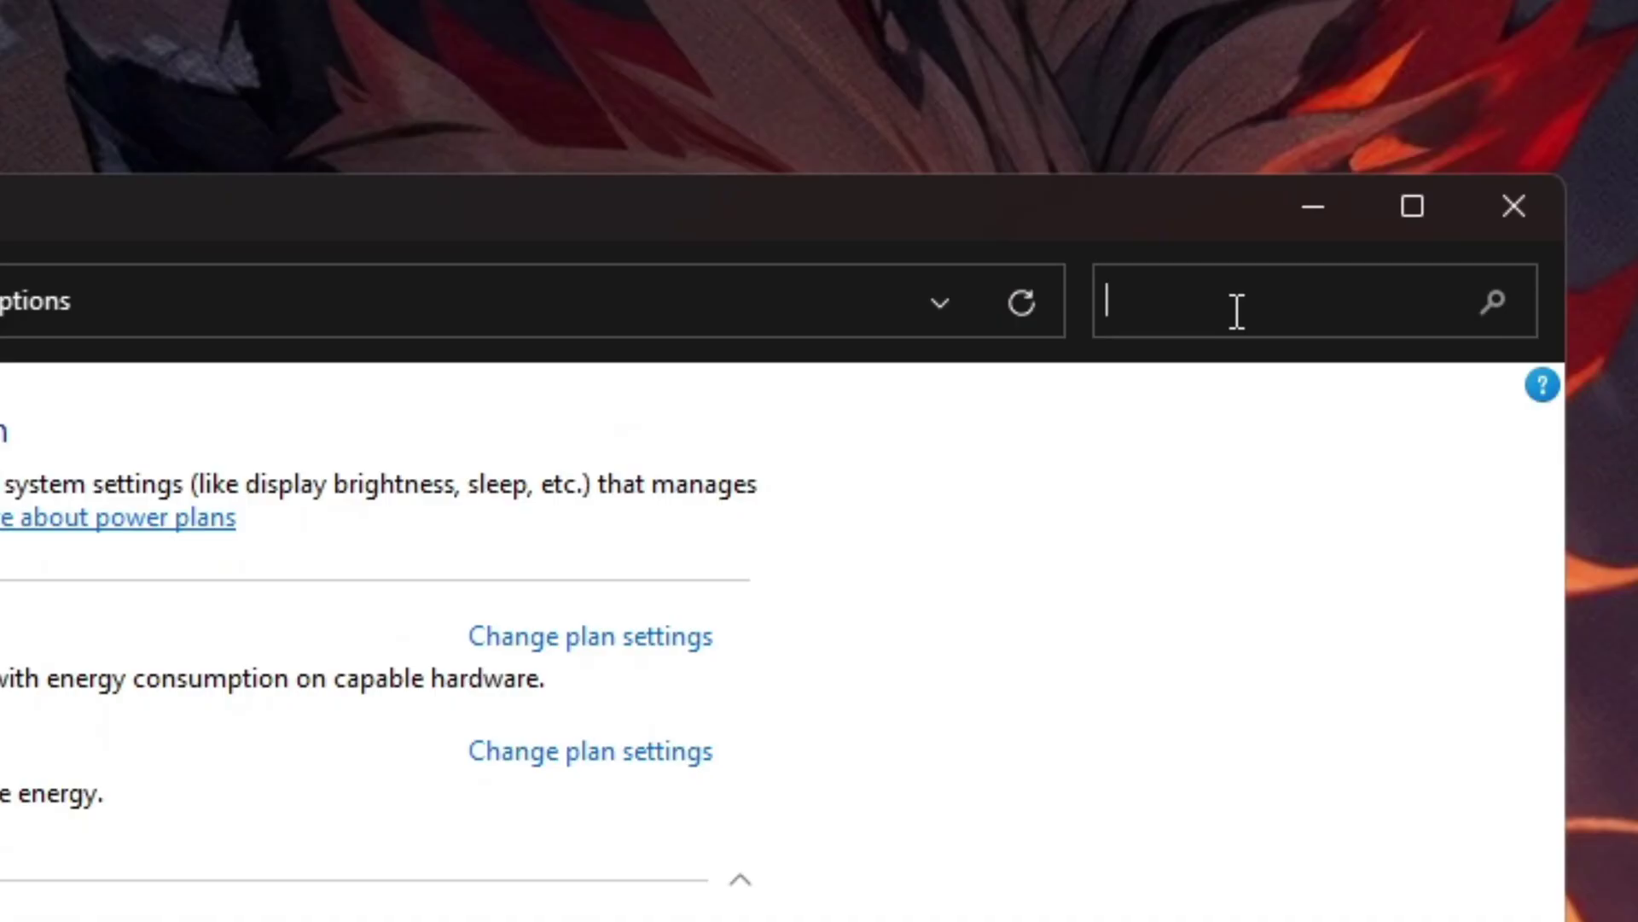
text(advanc)
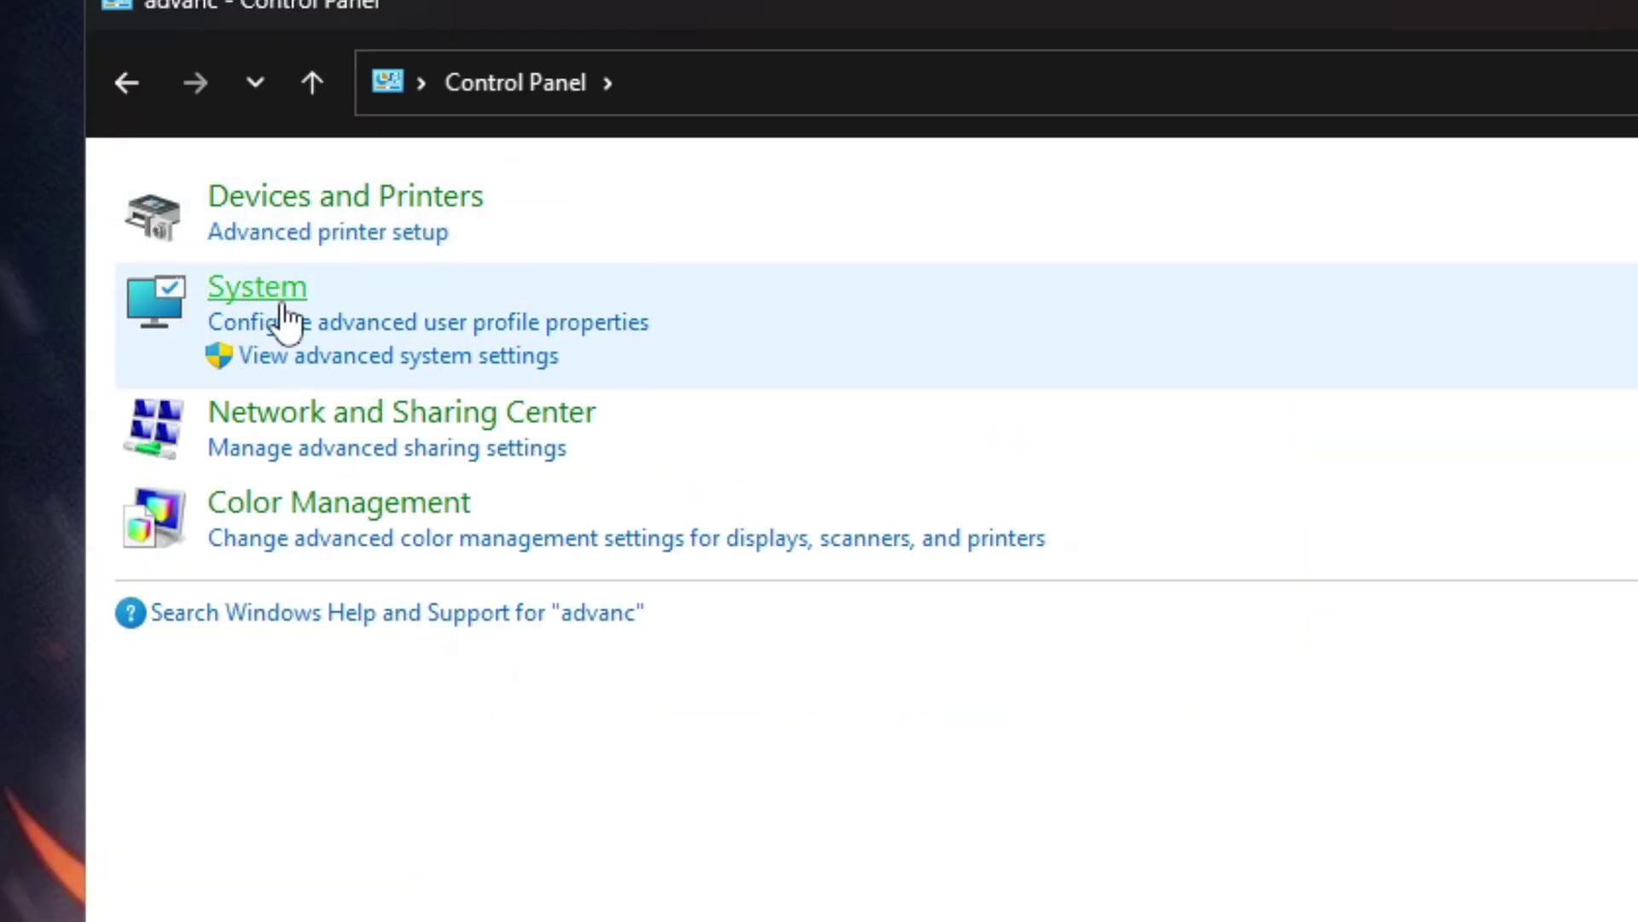
click(363, 355)
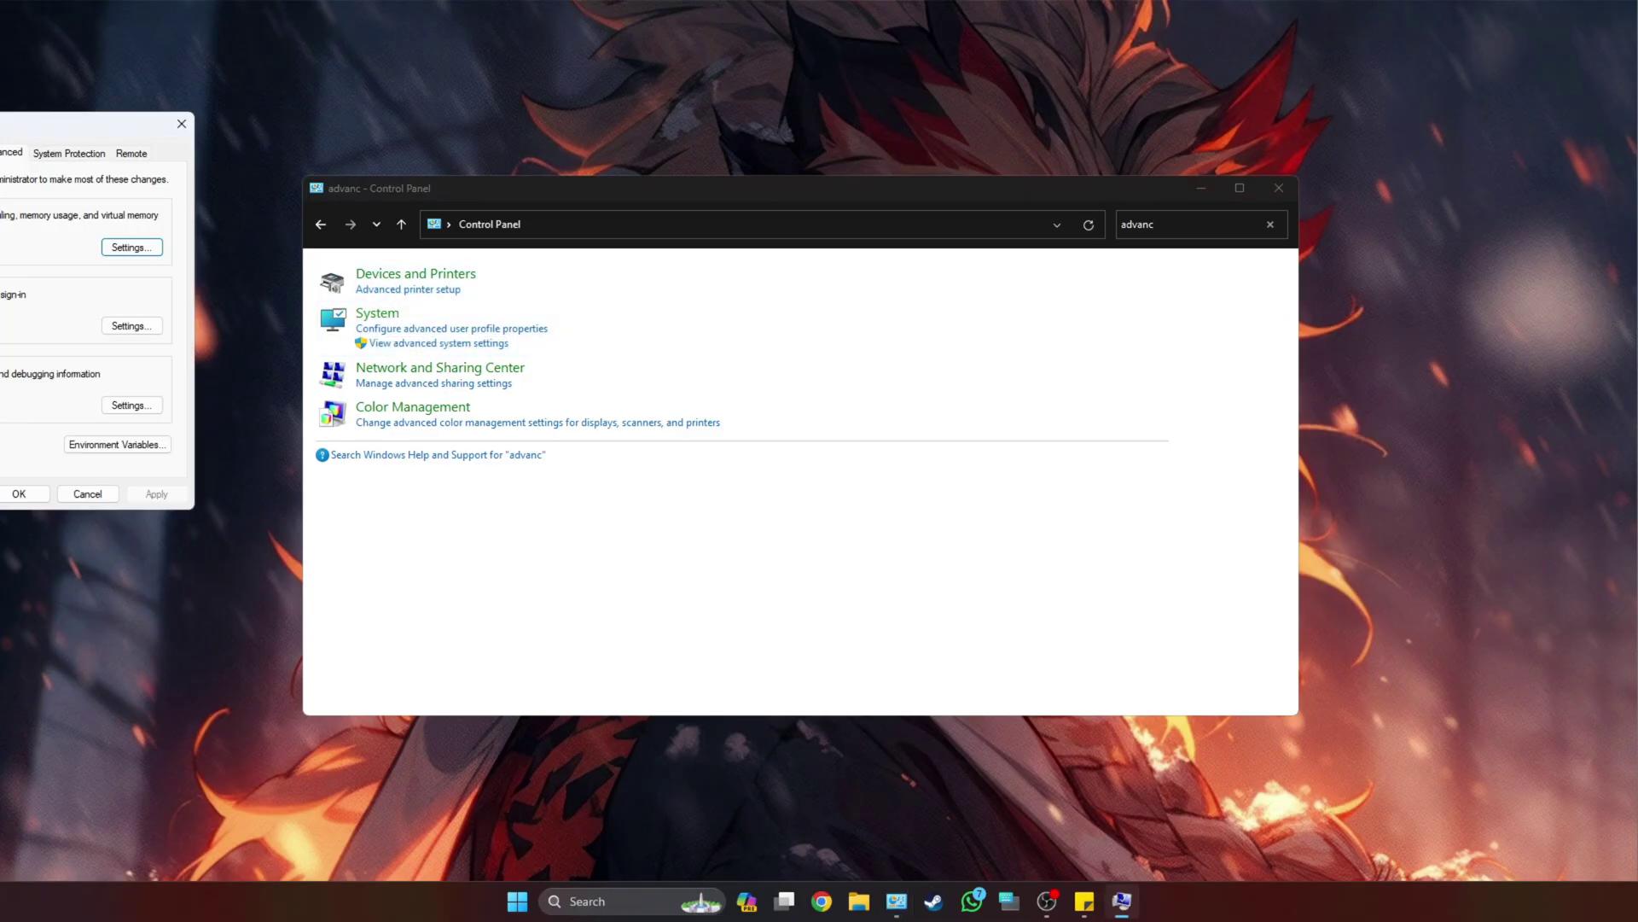
drag(85, 125, 676, 128)
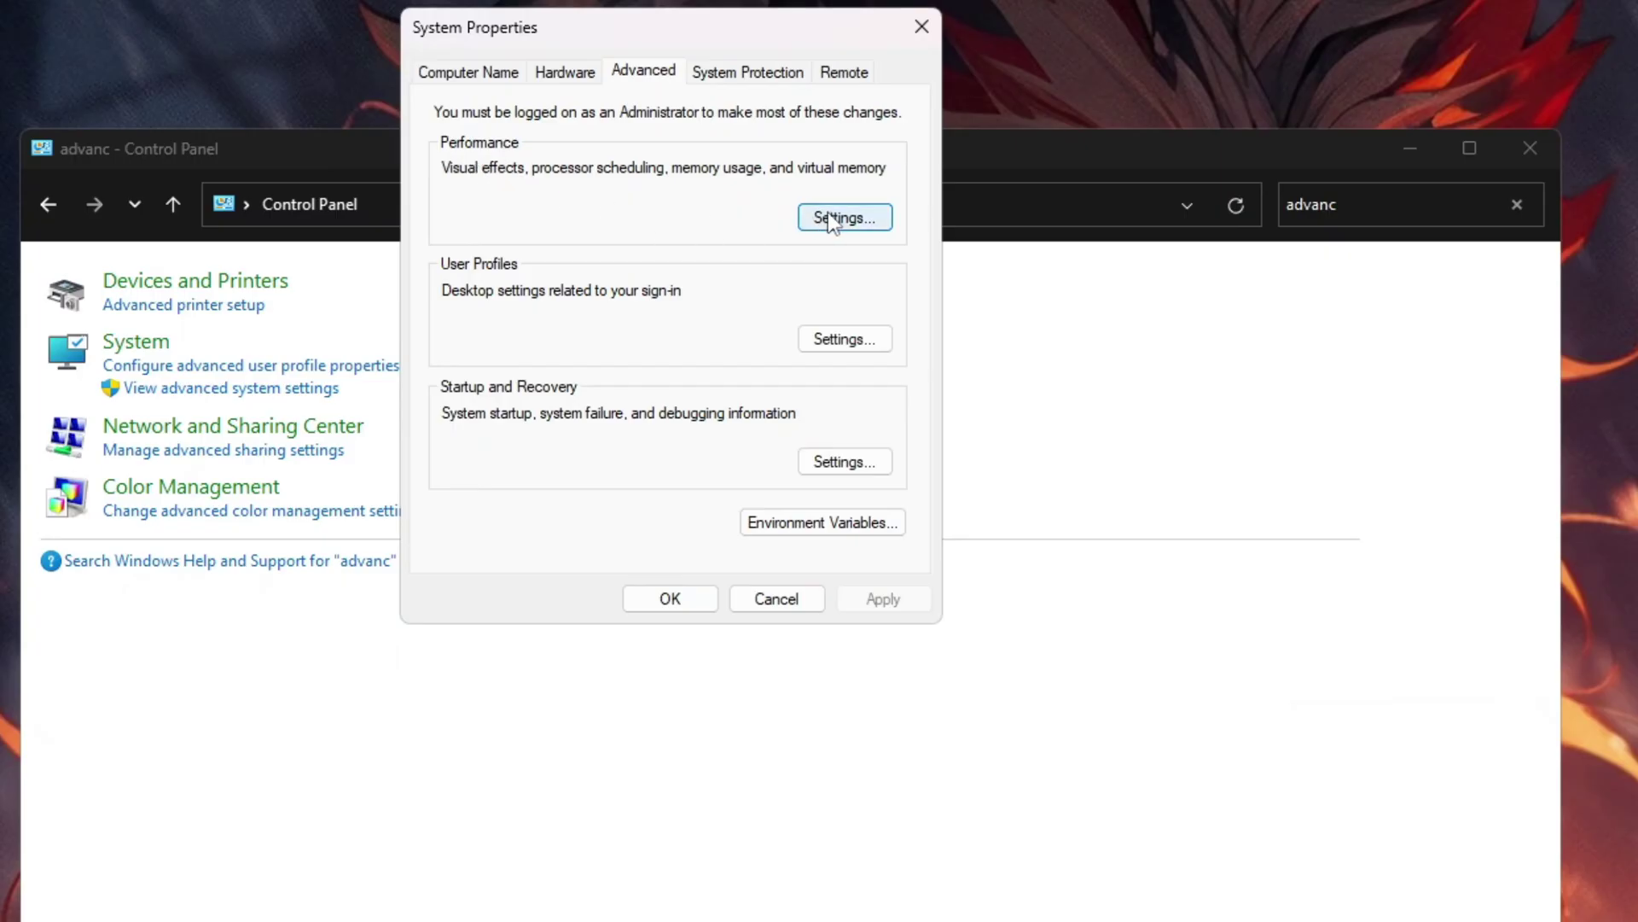
Step: Use Adjust for best performance, keeping only thumbnails and smooth screen font edges, and apply
click(840, 218)
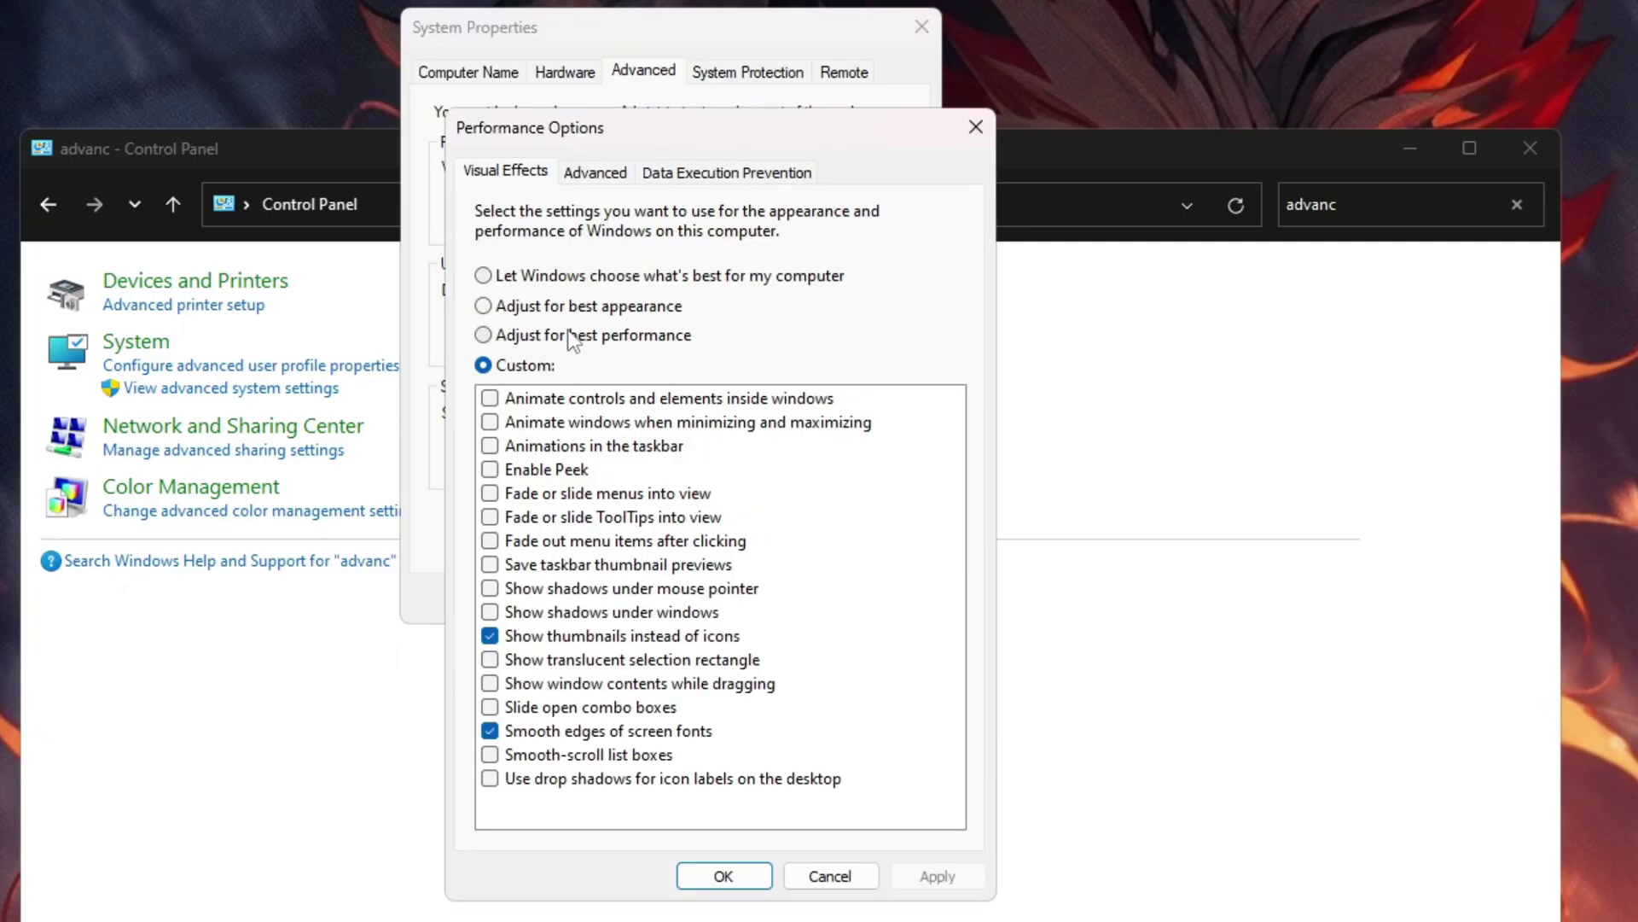
click(487, 336)
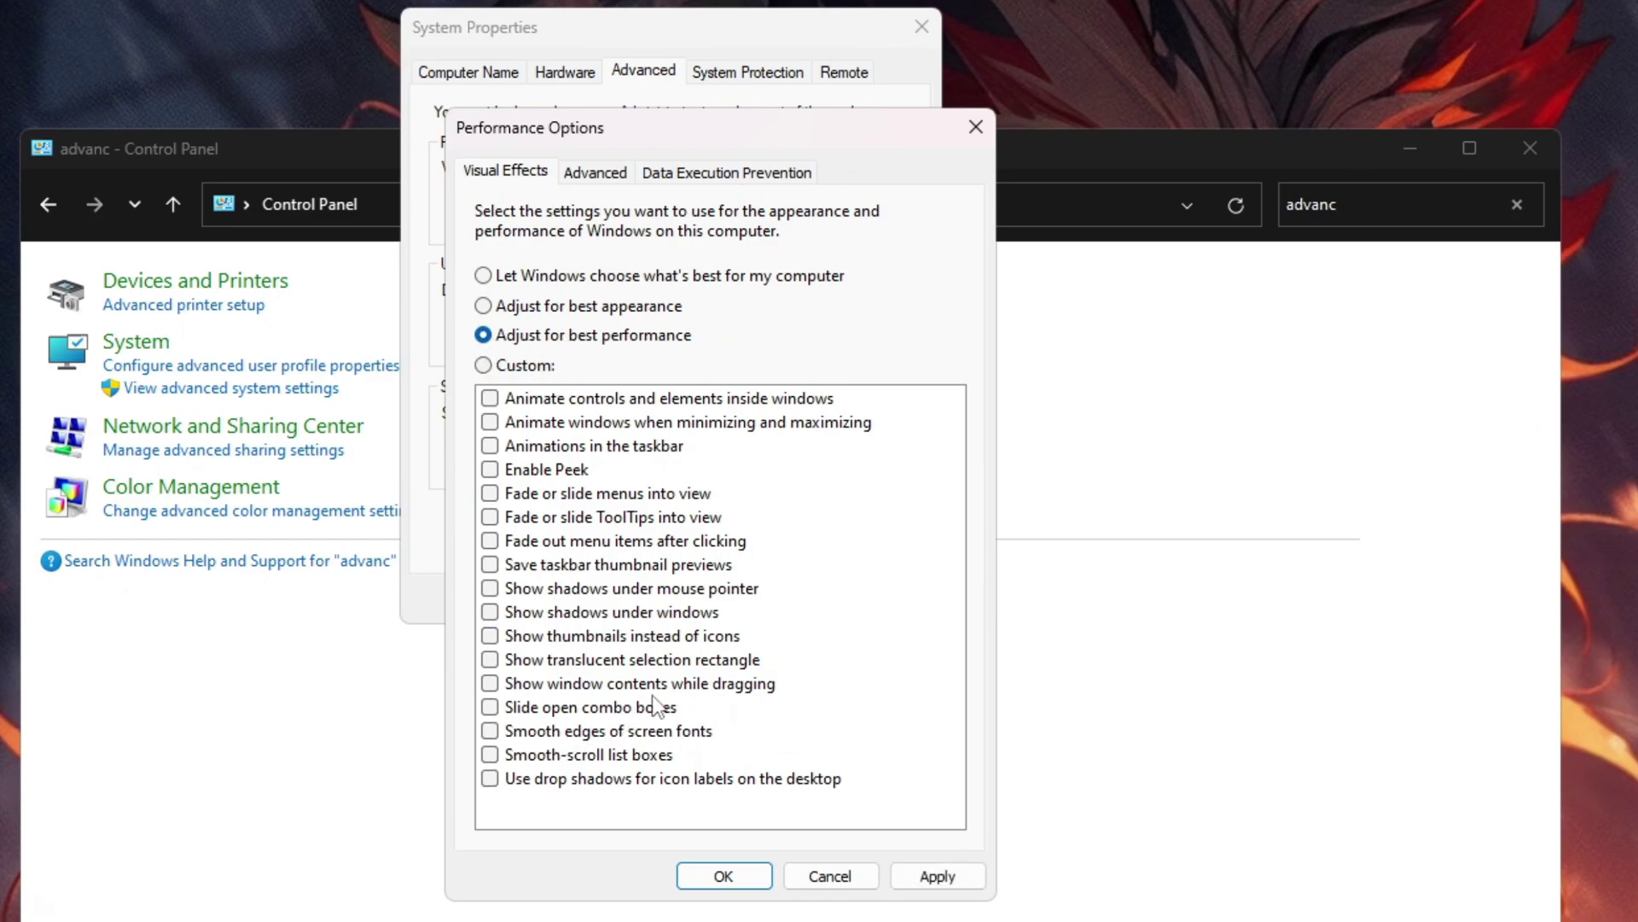
click(492, 637)
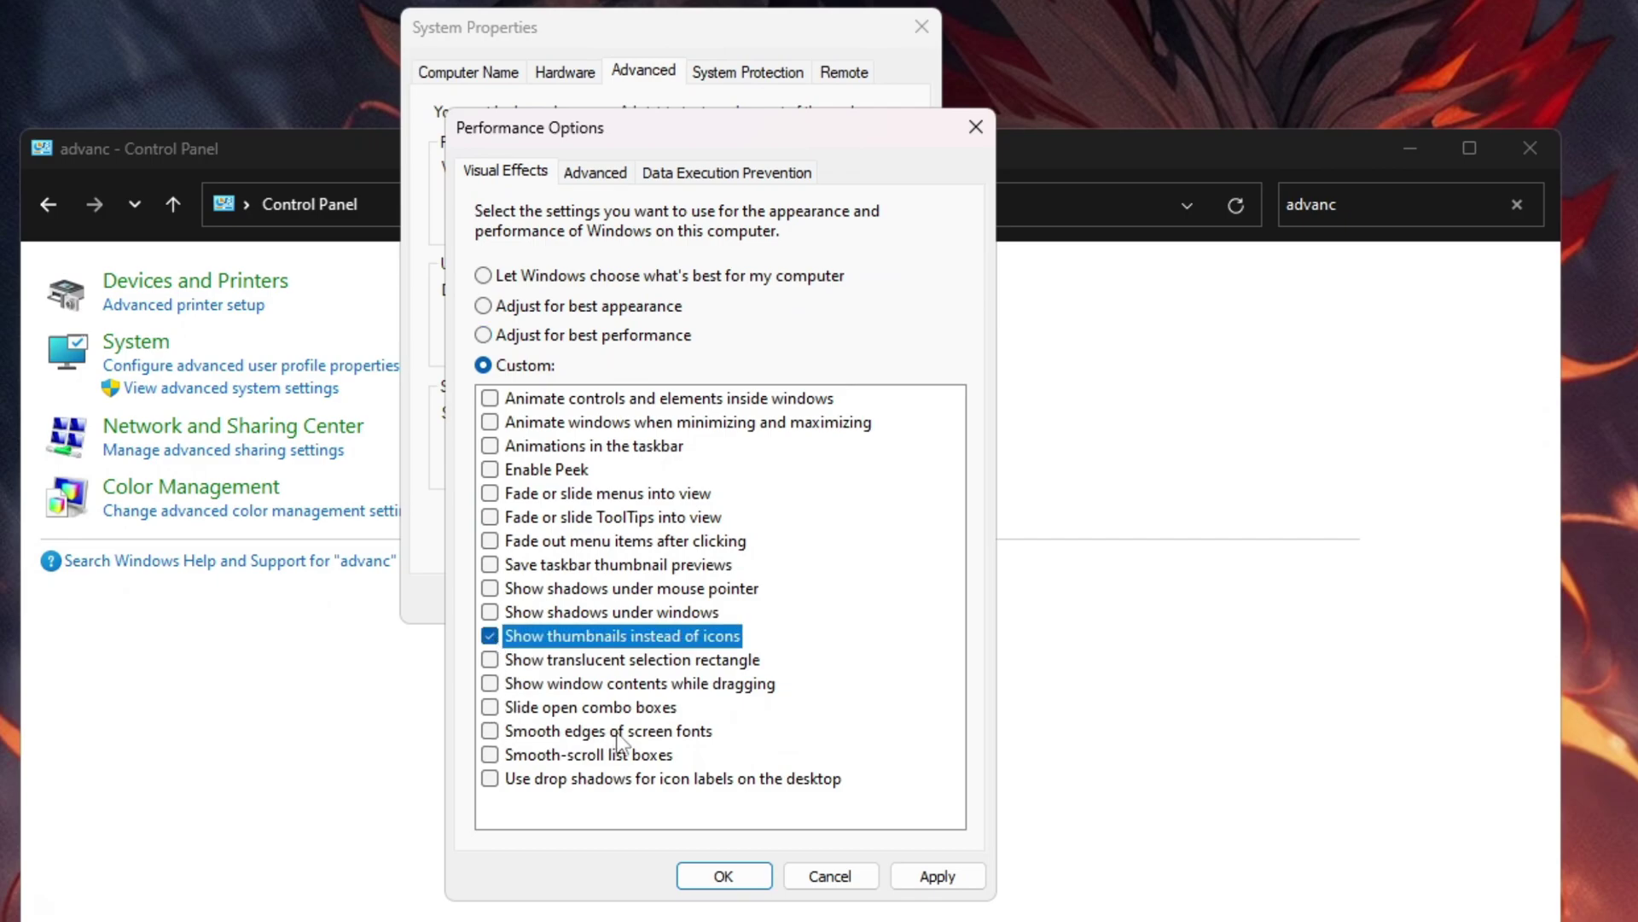
click(491, 732)
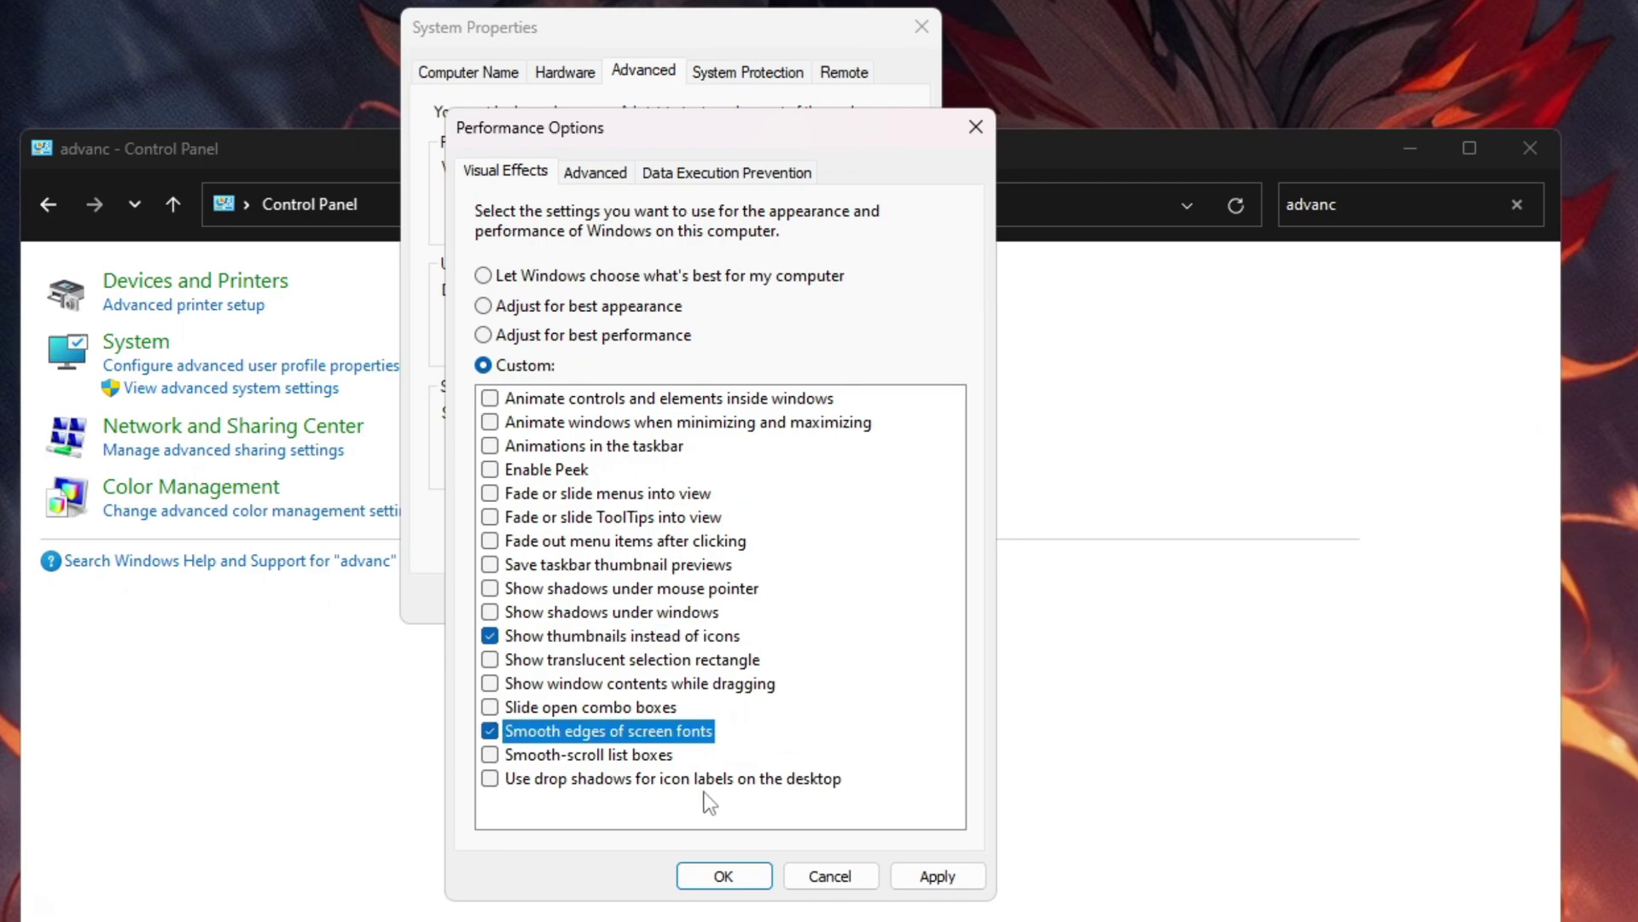
click(933, 877)
click(724, 876)
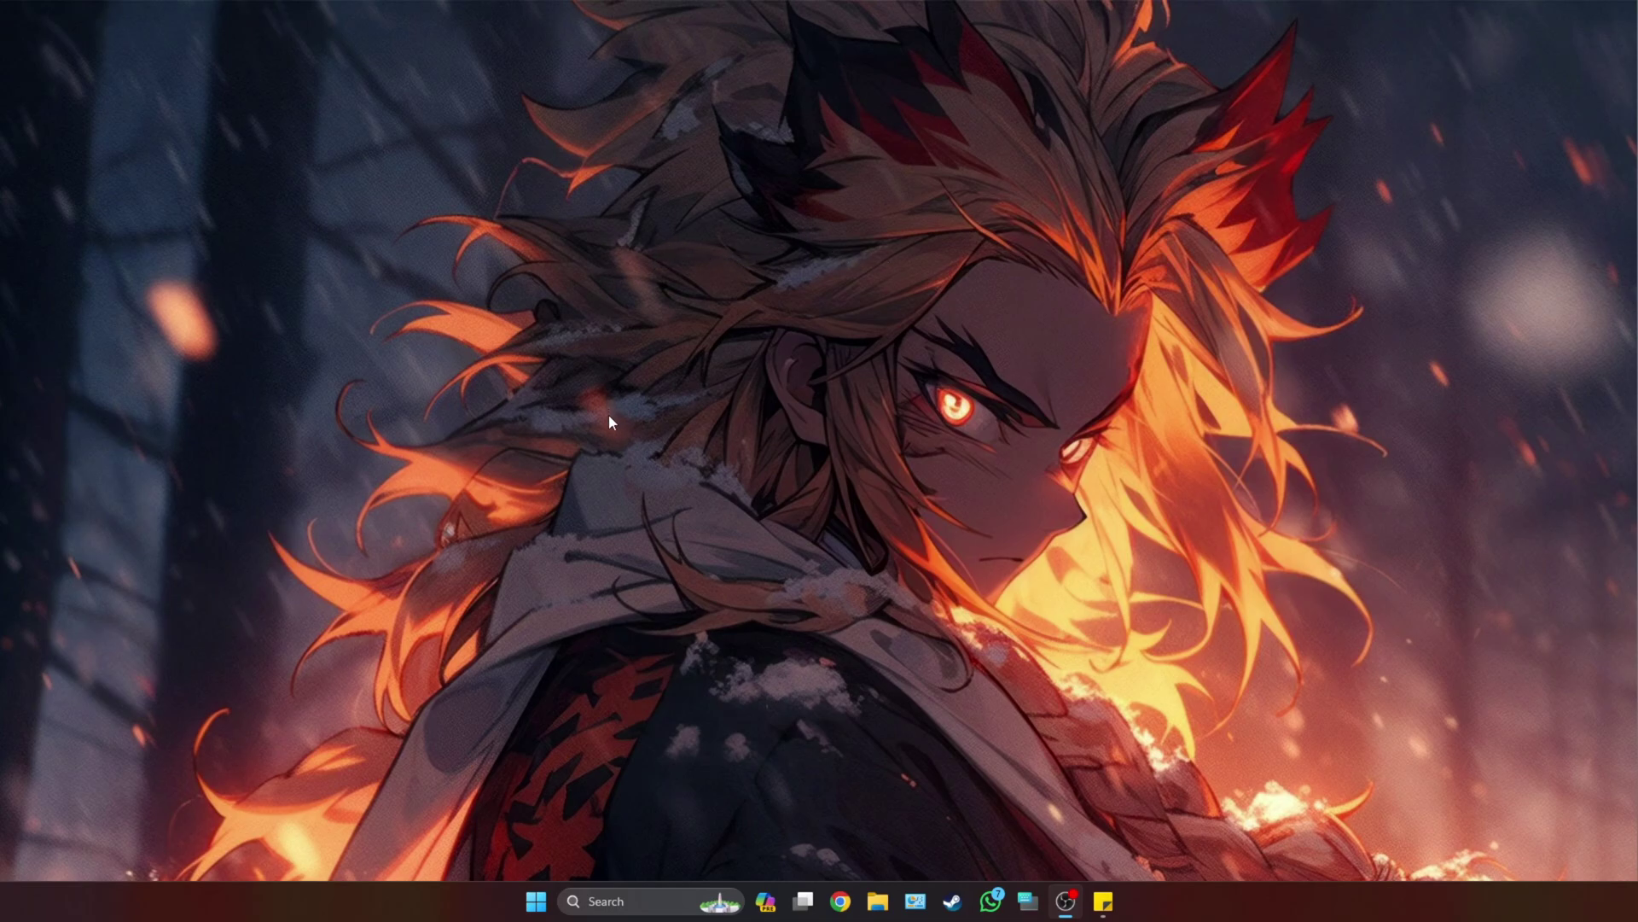
Step: Launch AMD Software from the desktop menu and browse the global Gaming > Graphics settings
right_click(678, 404)
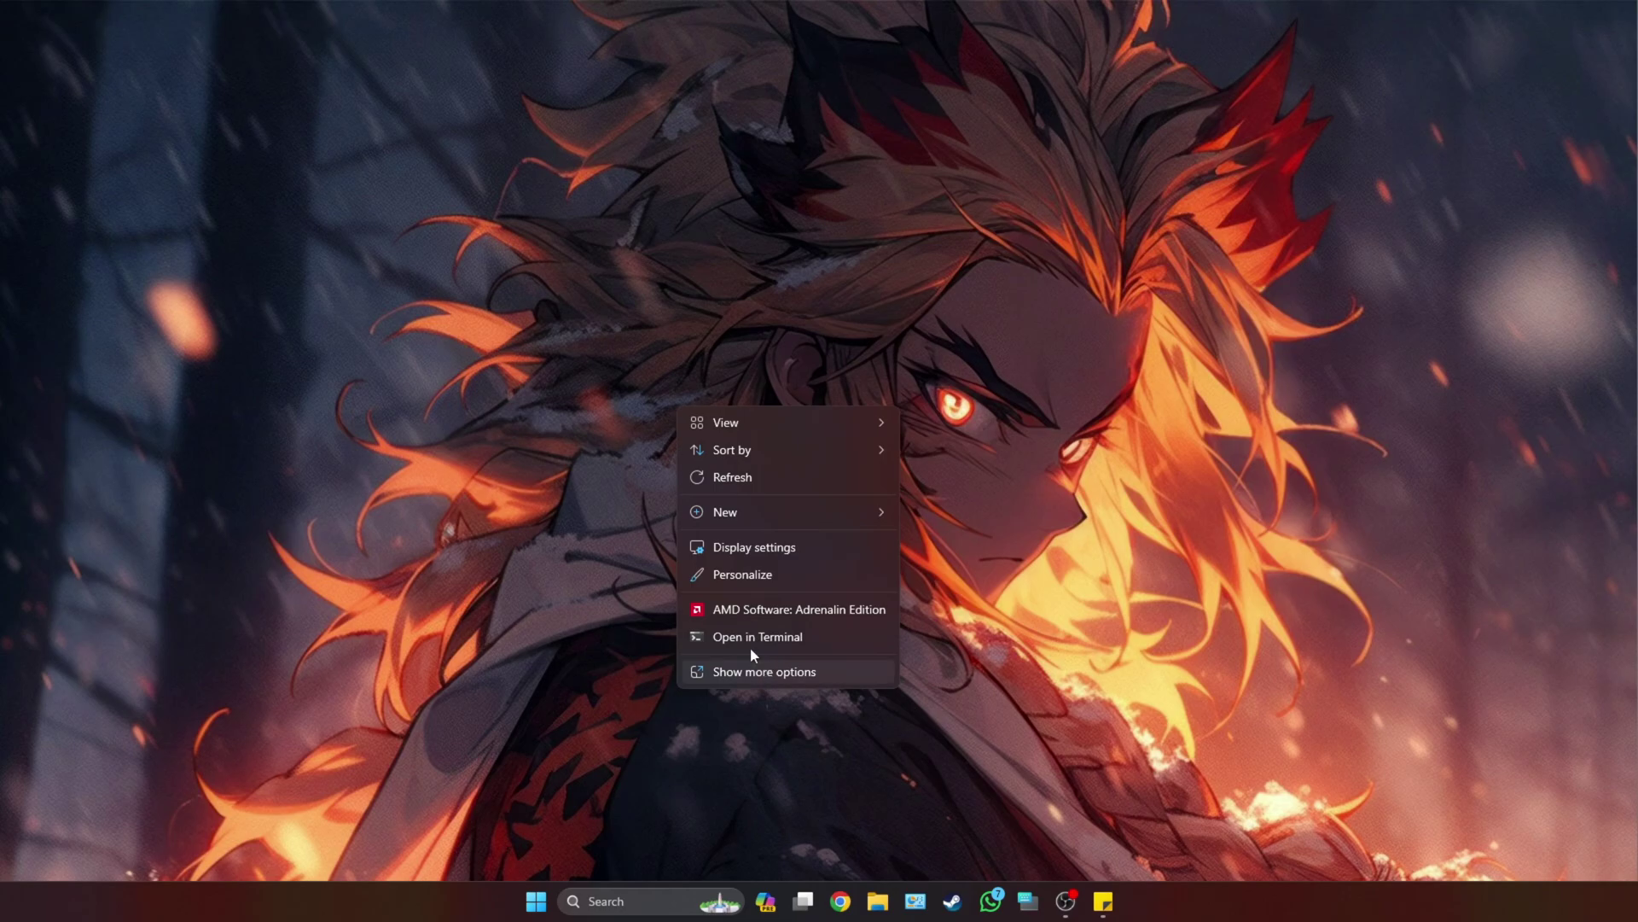
click(748, 609)
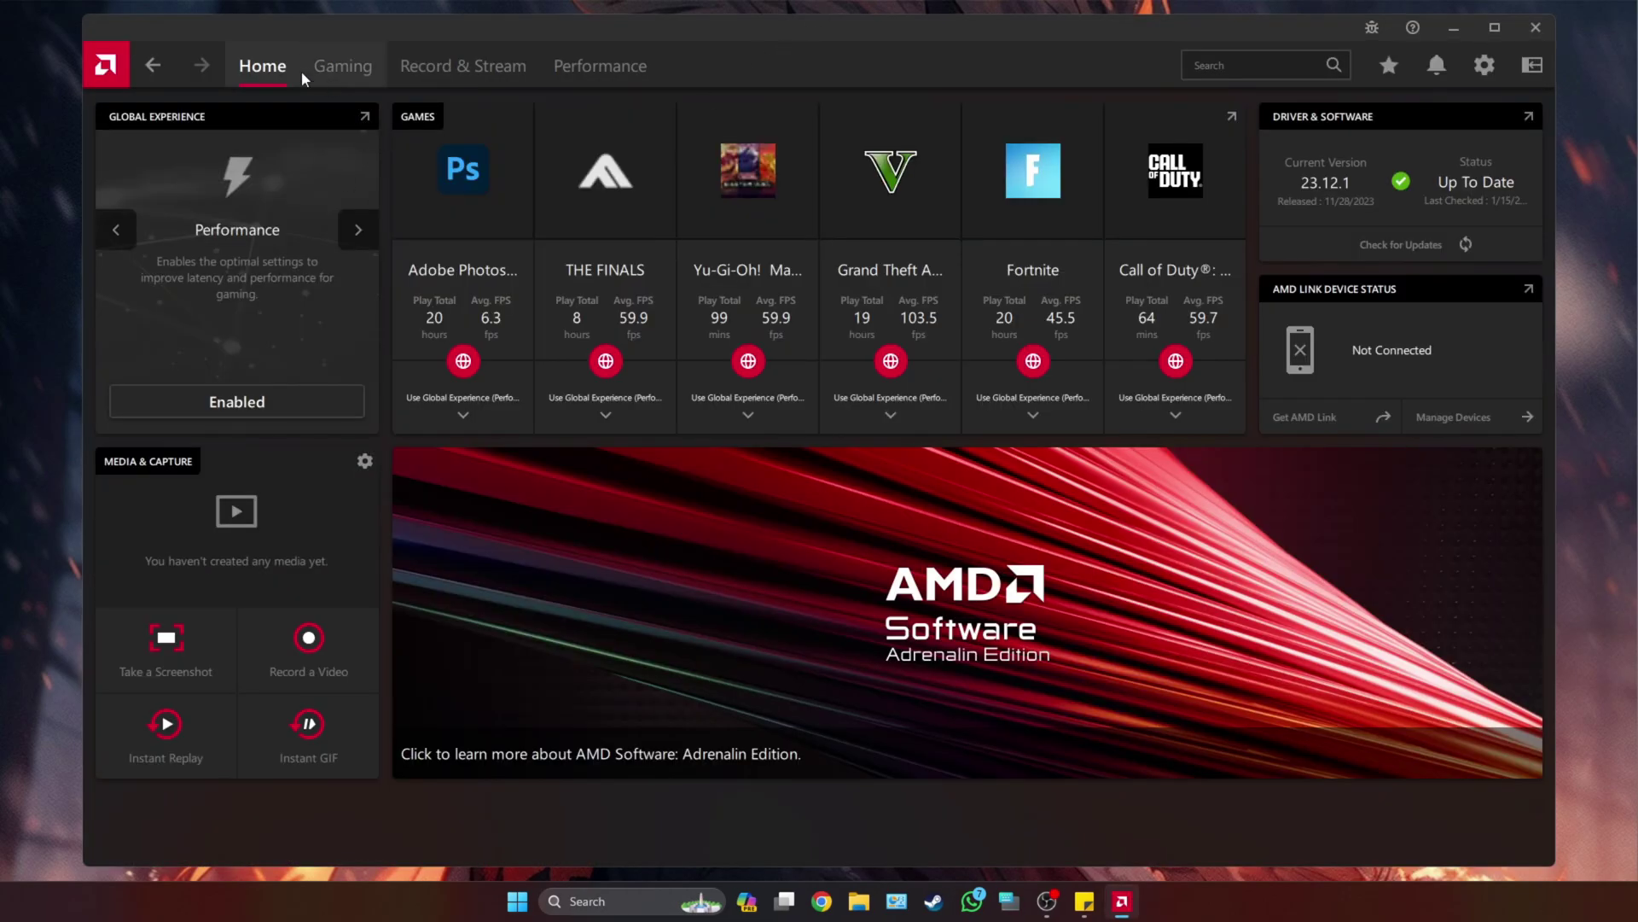
click(338, 75)
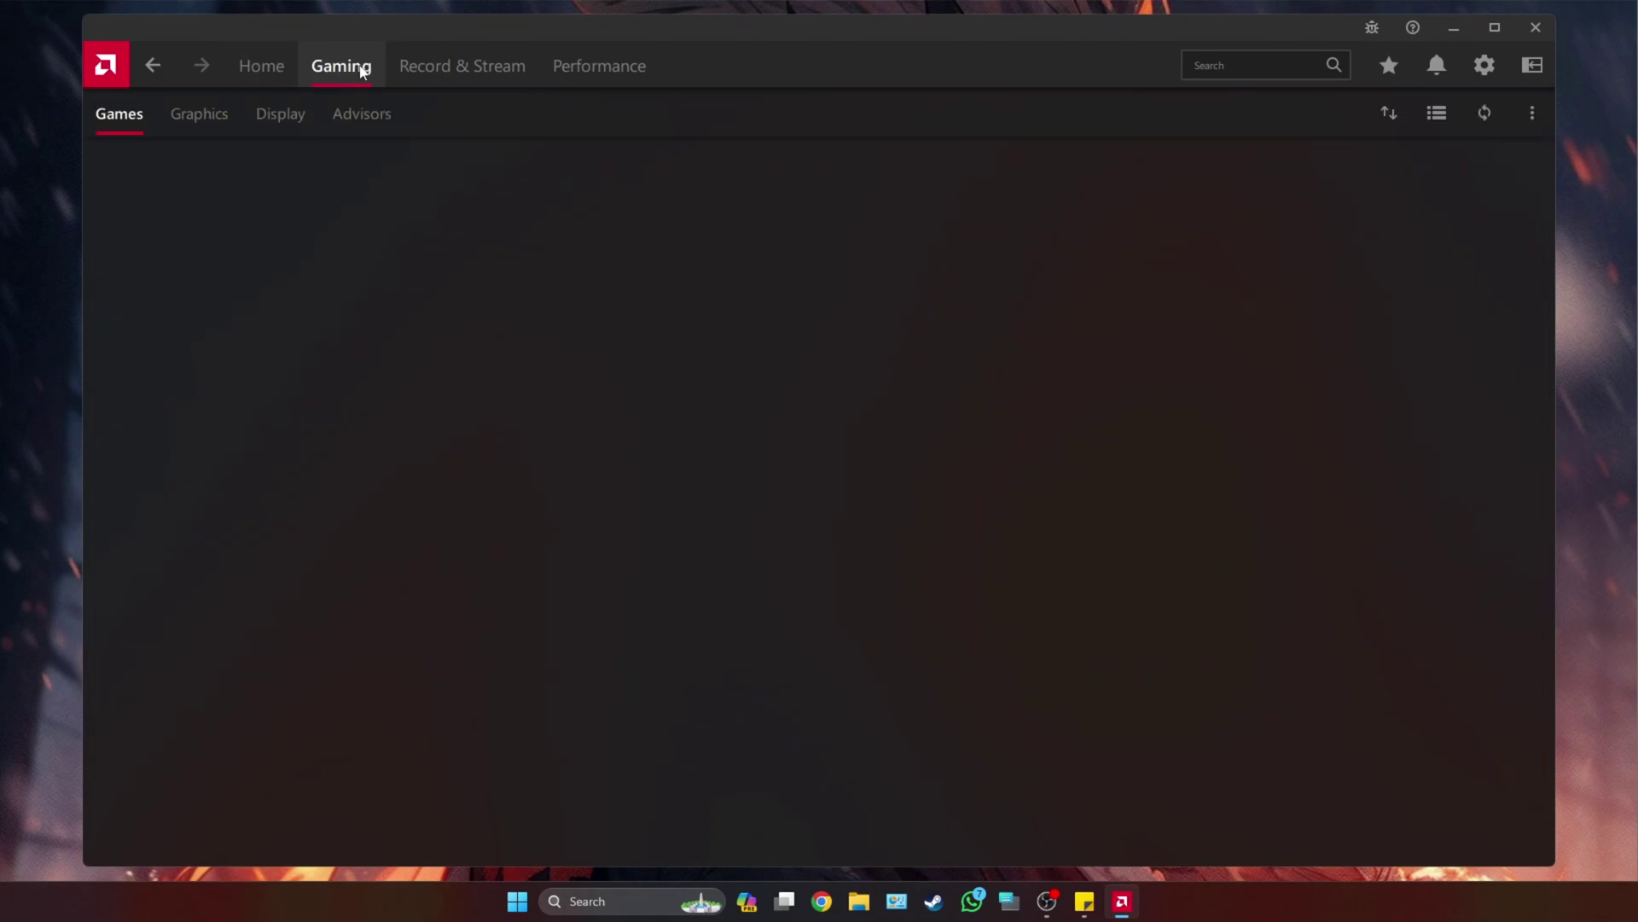
click(201, 122)
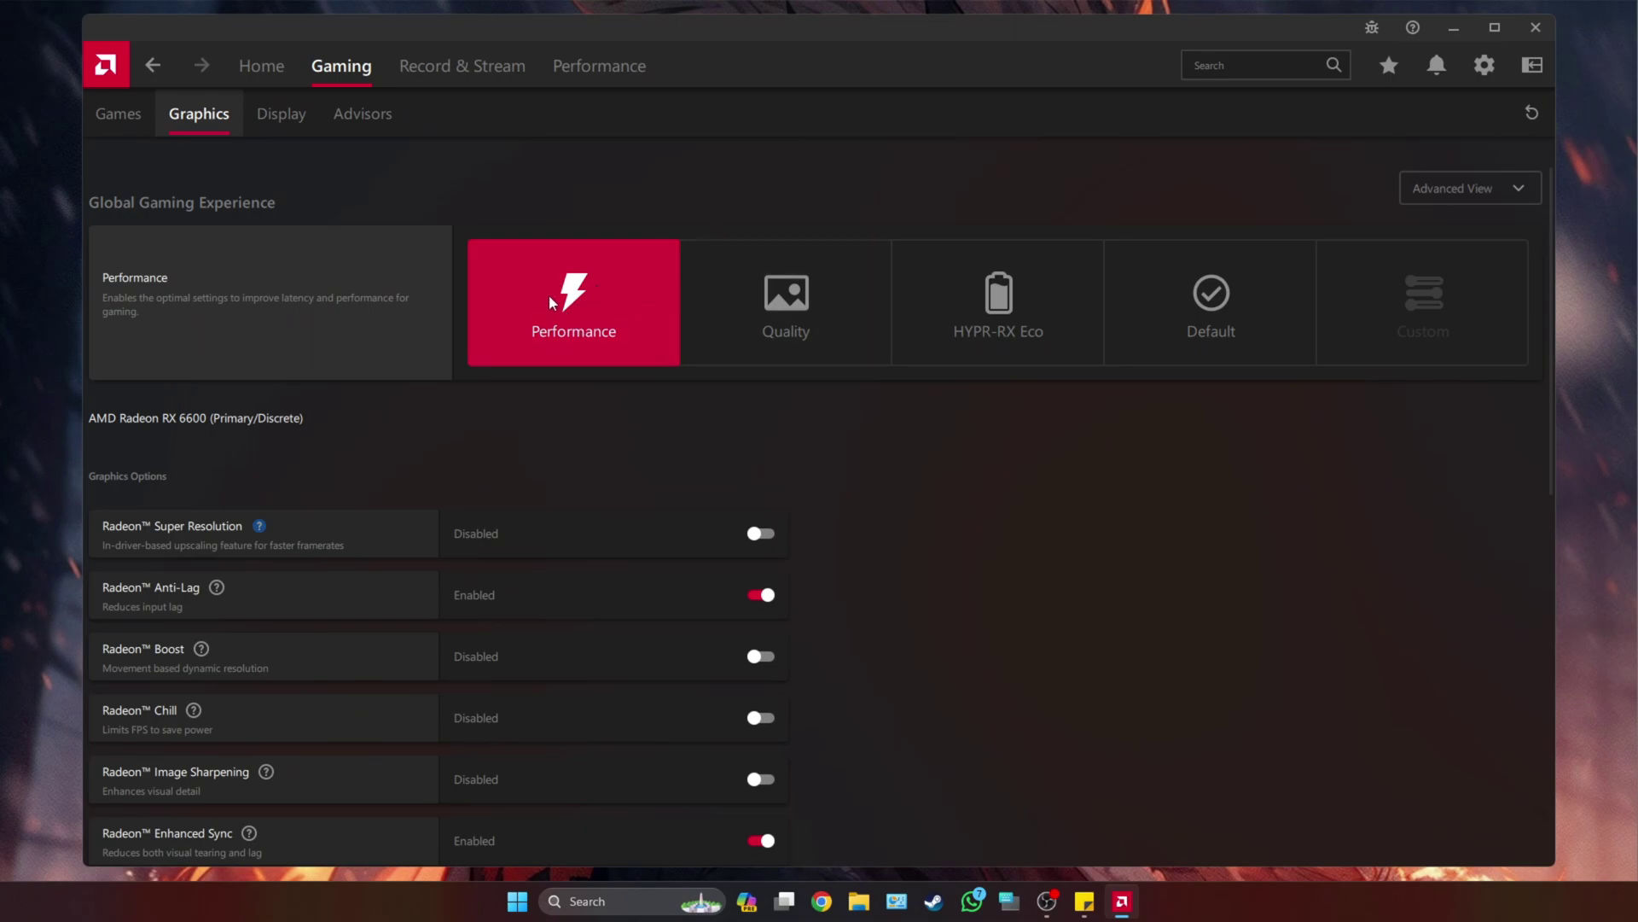
scroll(412, 454, down, 5)
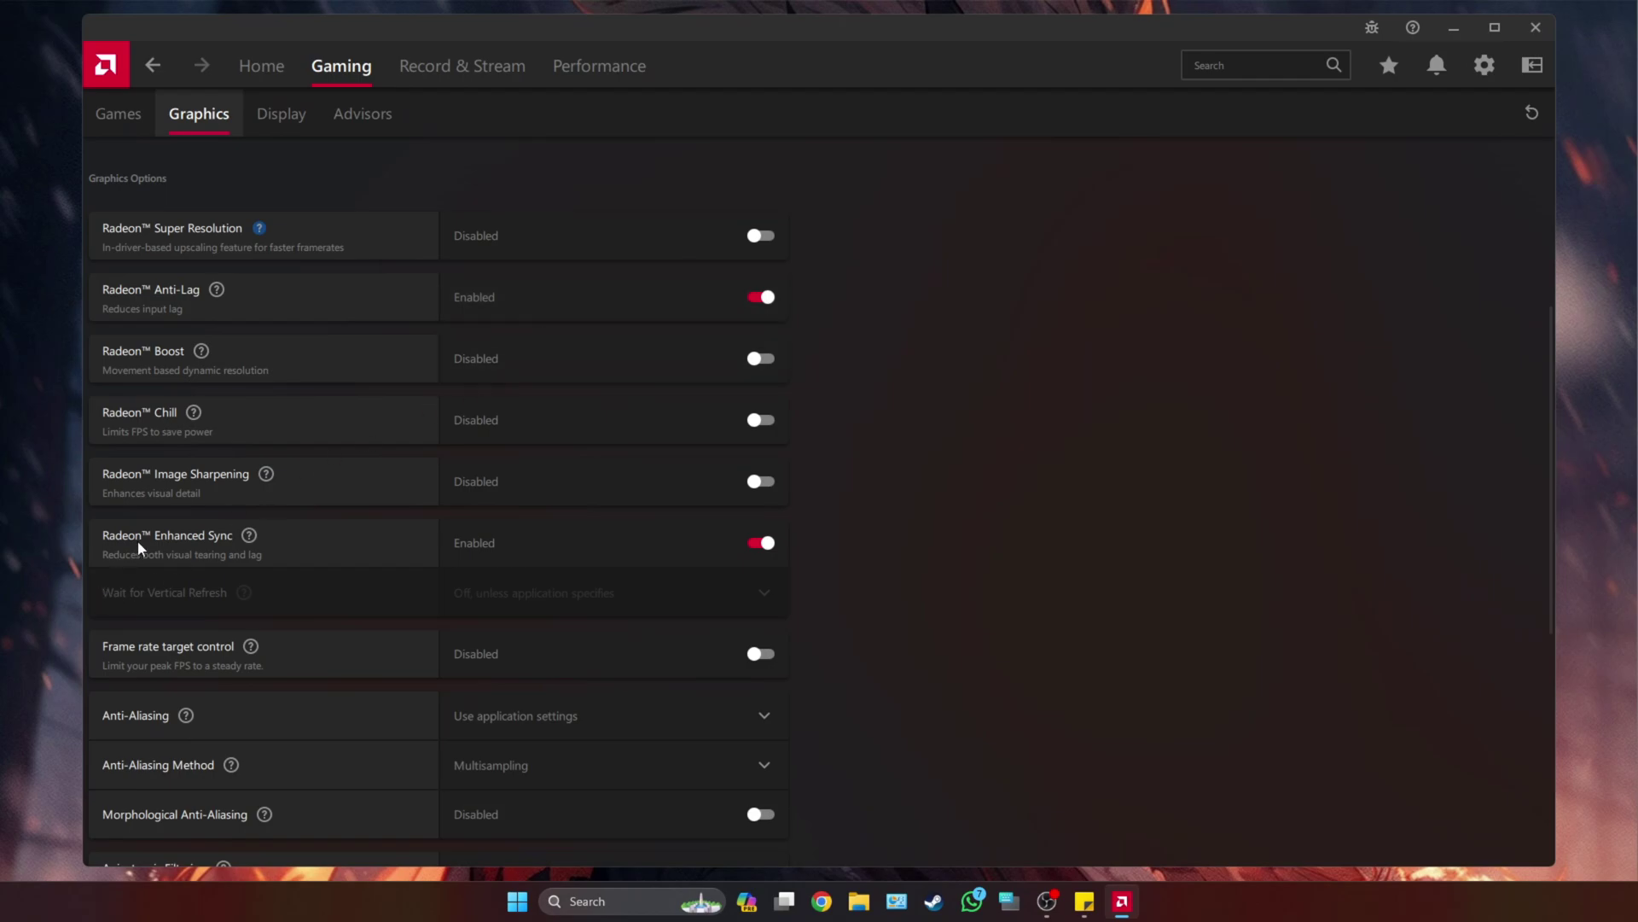
scroll(381, 527, down, 5)
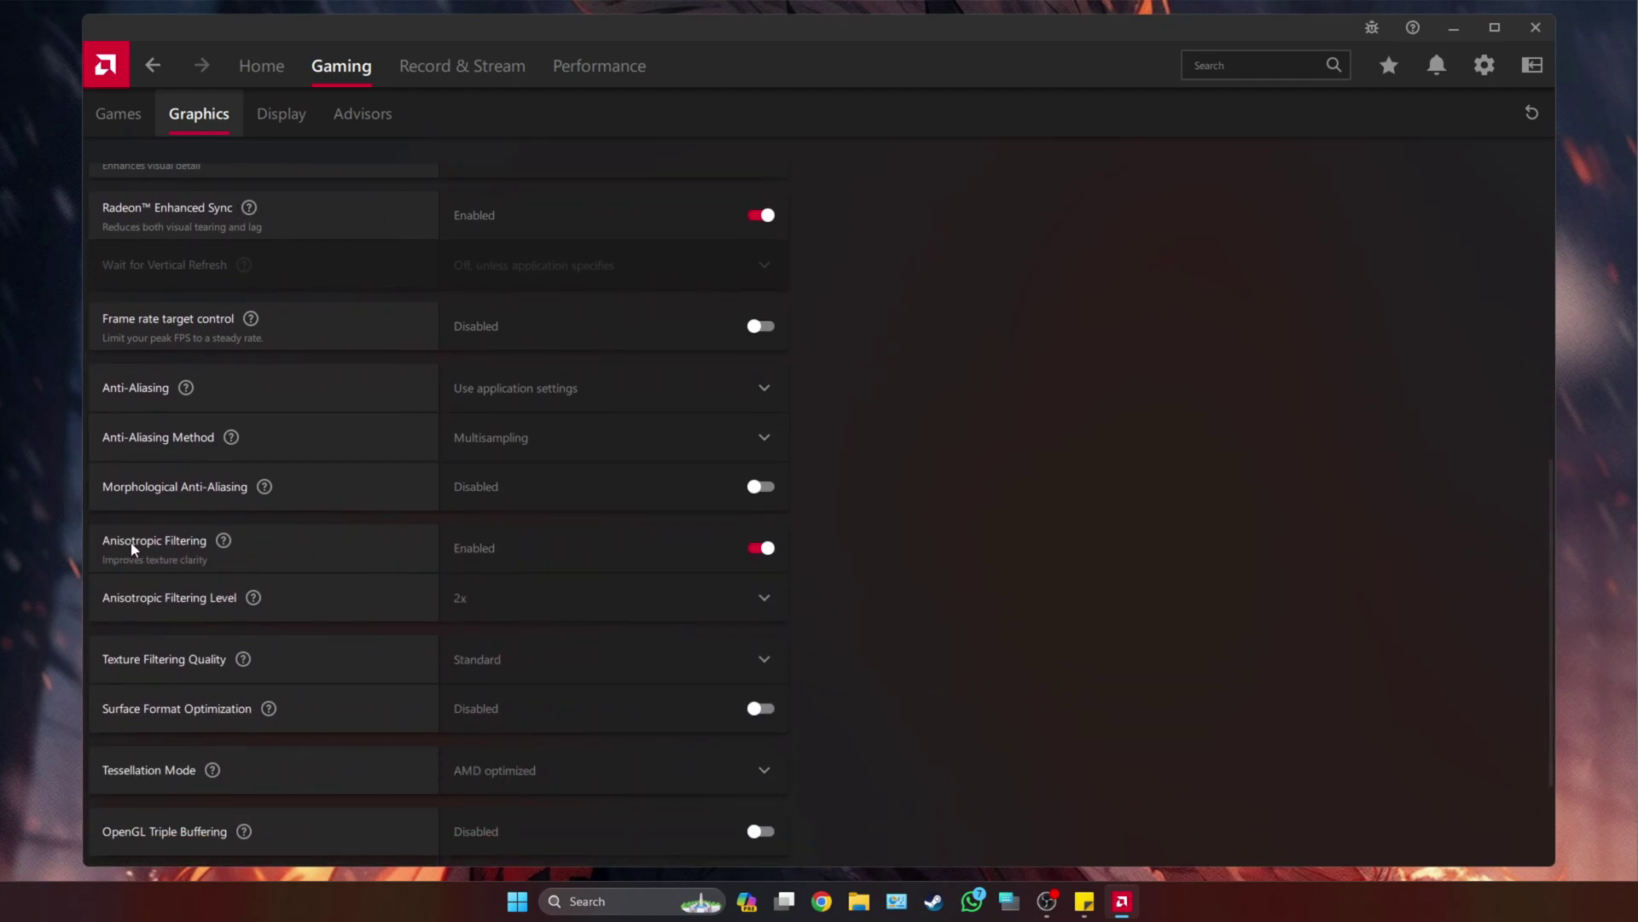
scroll(406, 424, down, 3)
scroll(785, 499, up, 12)
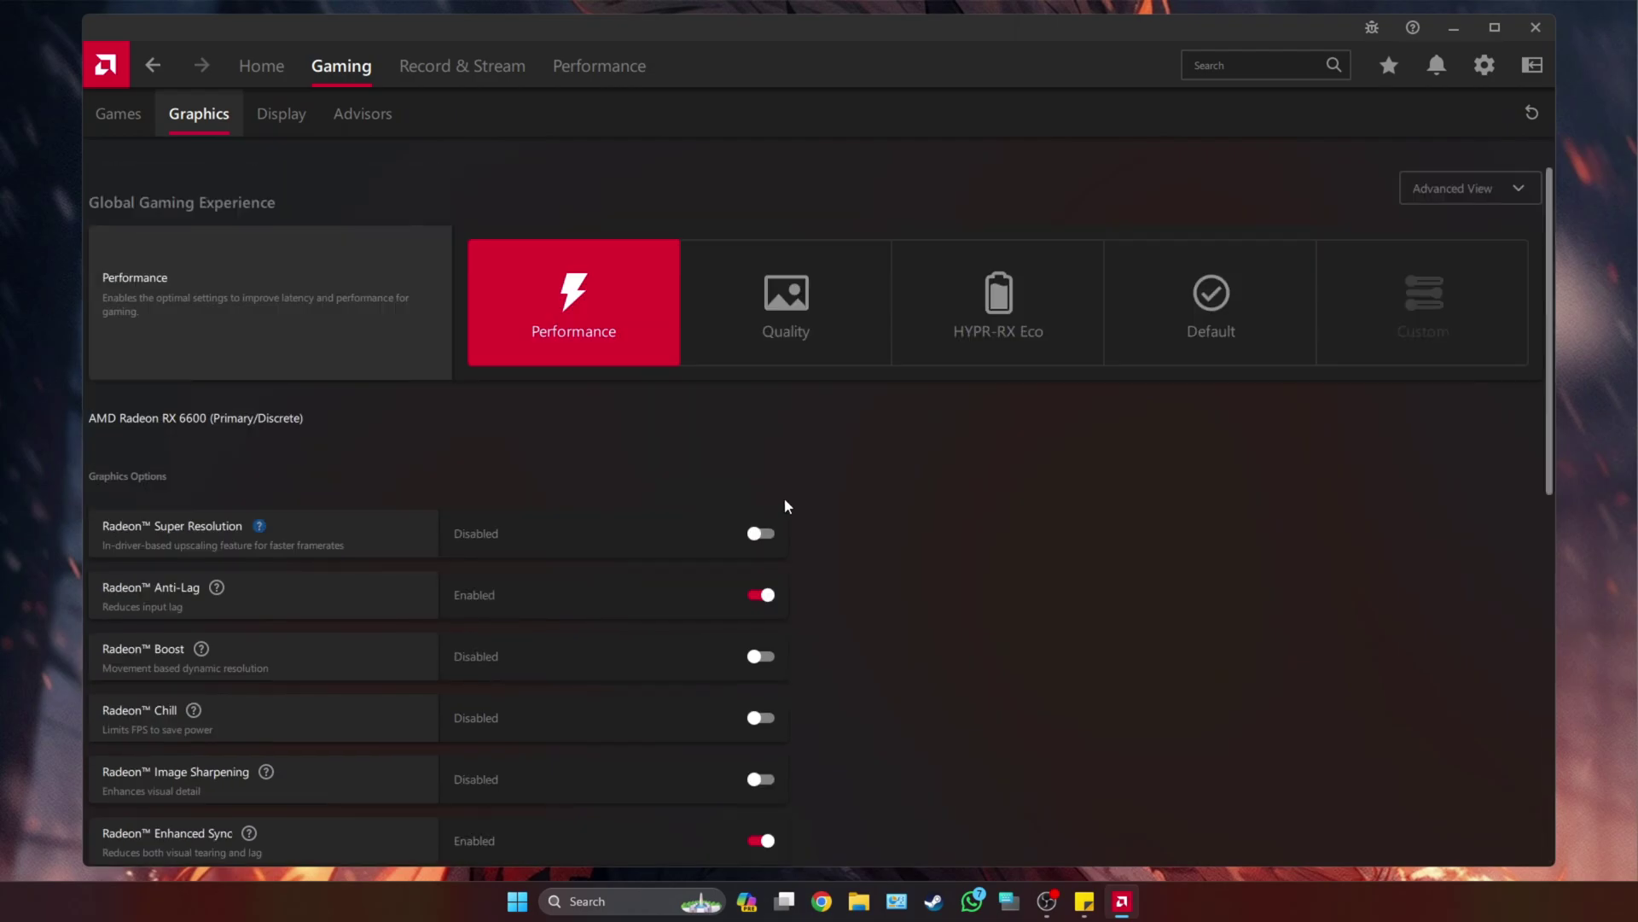
Step: Look over the global Display settings, then switch to the Performance Metrics page
click(267, 119)
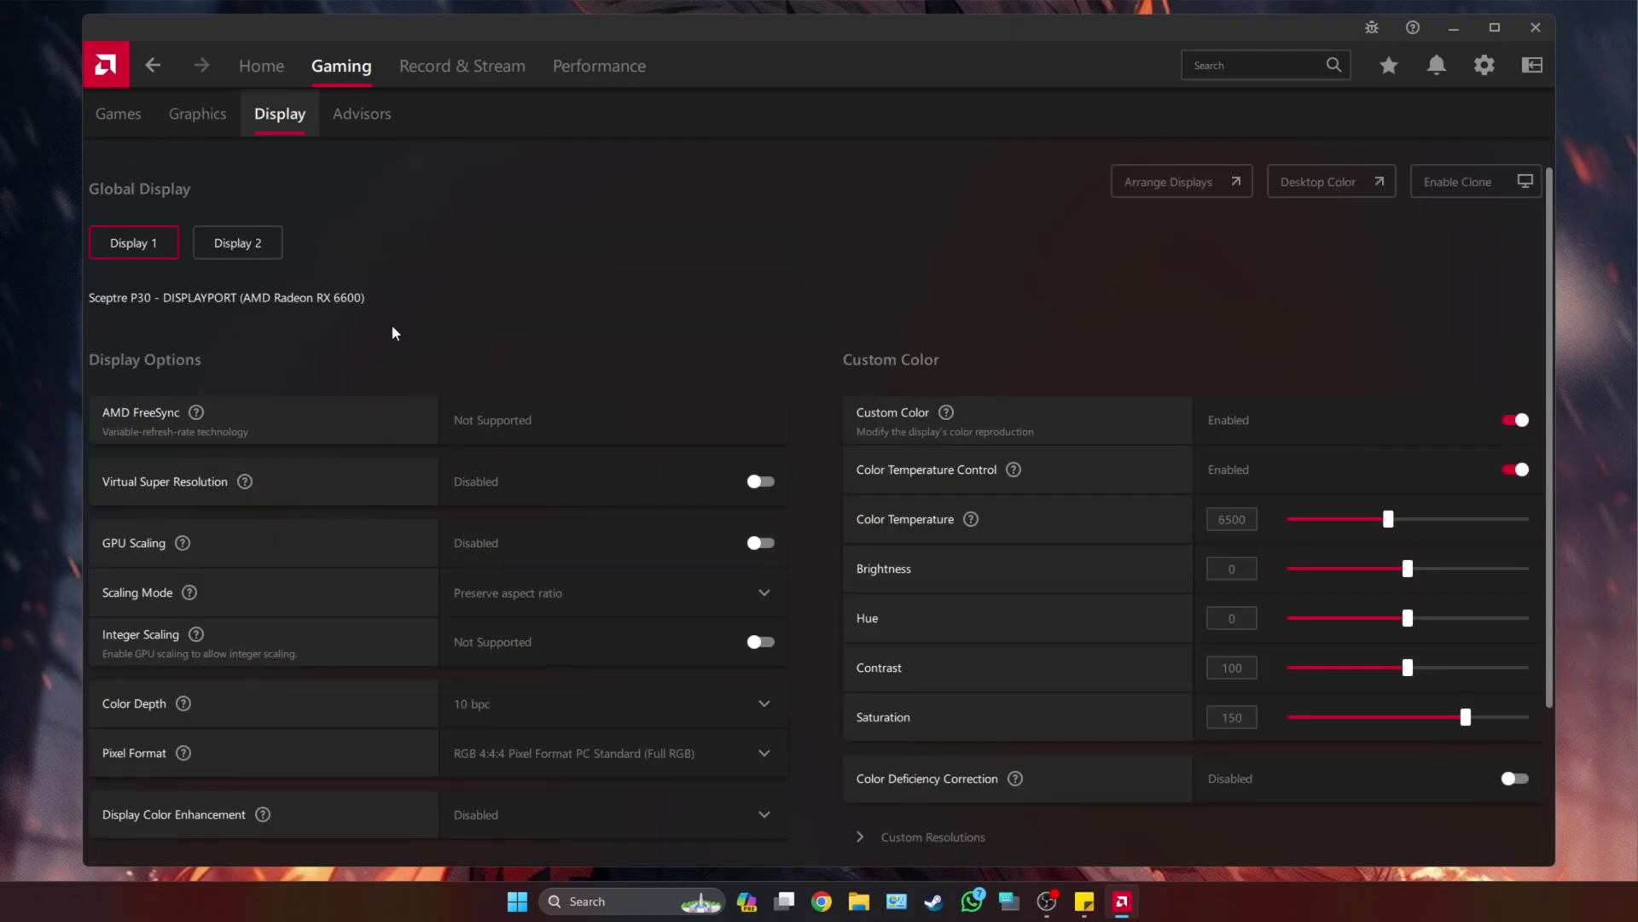
scroll(392, 327, down, 3)
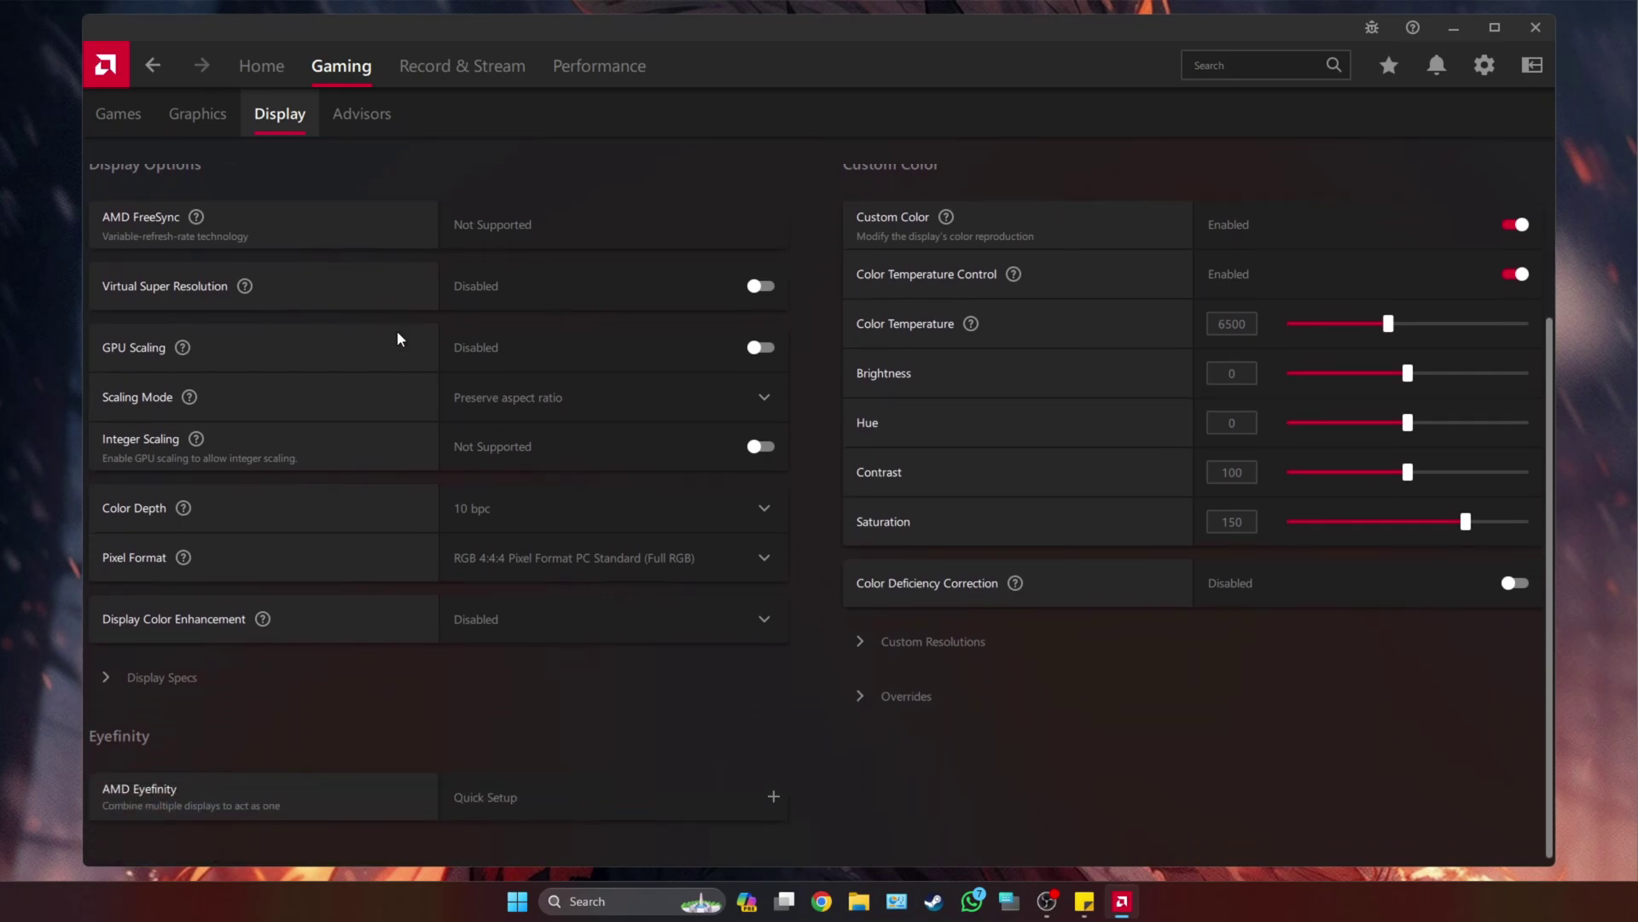
scroll(413, 456, up, 3)
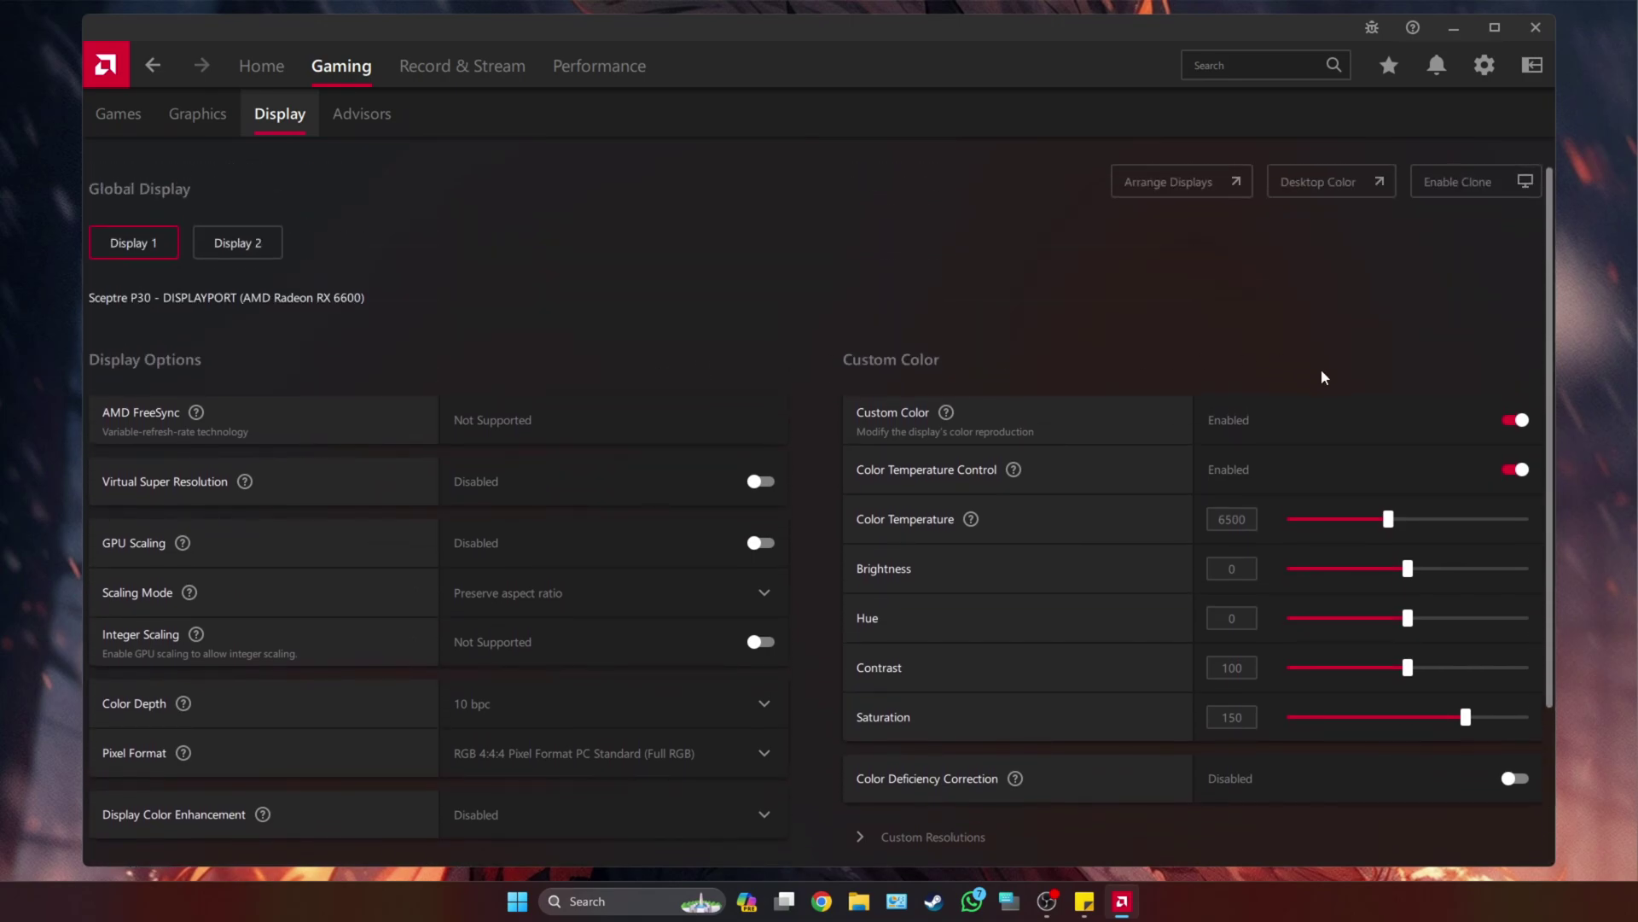
click(585, 70)
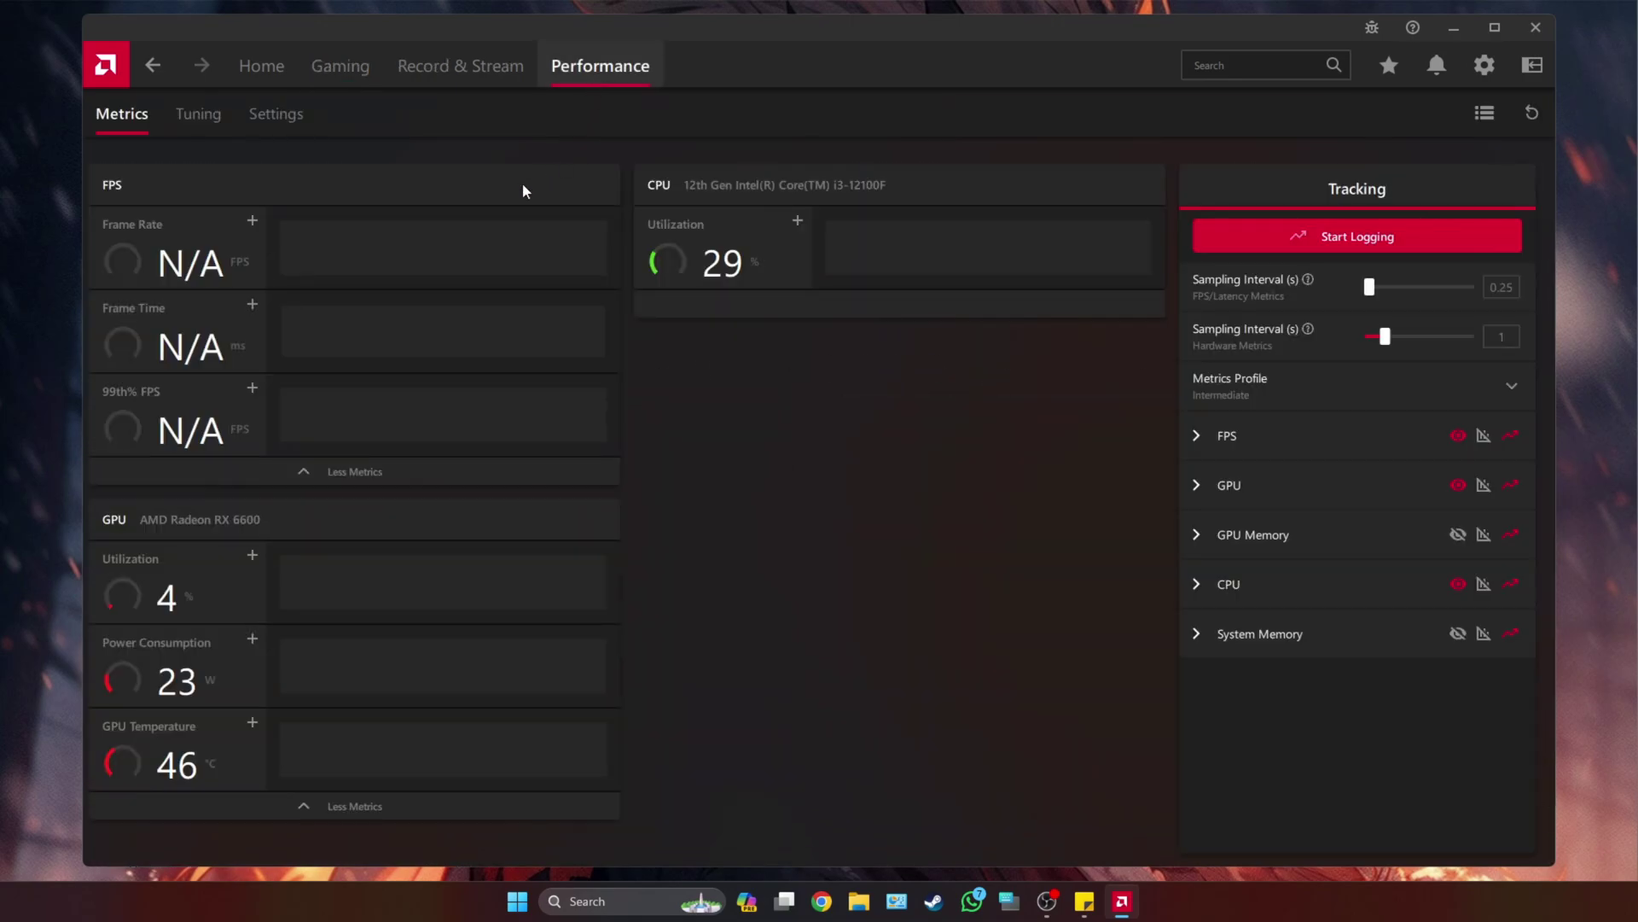
Step: Apply the Default automatic preset on Performance > Tuning, then close AMD Software
click(200, 116)
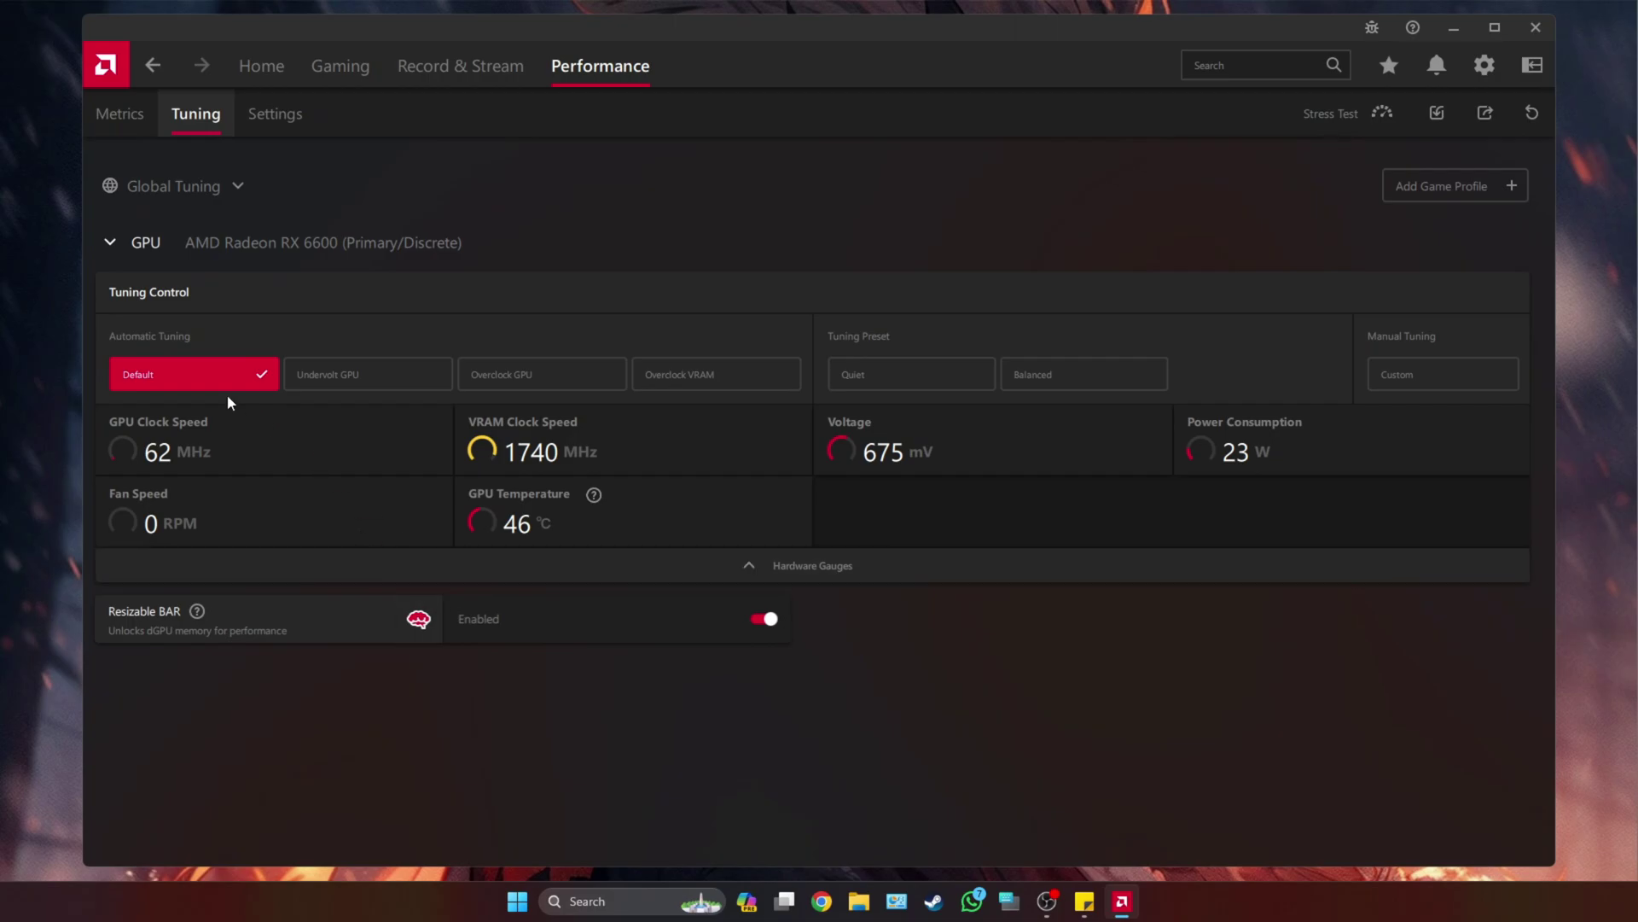
click(260, 368)
click(1536, 28)
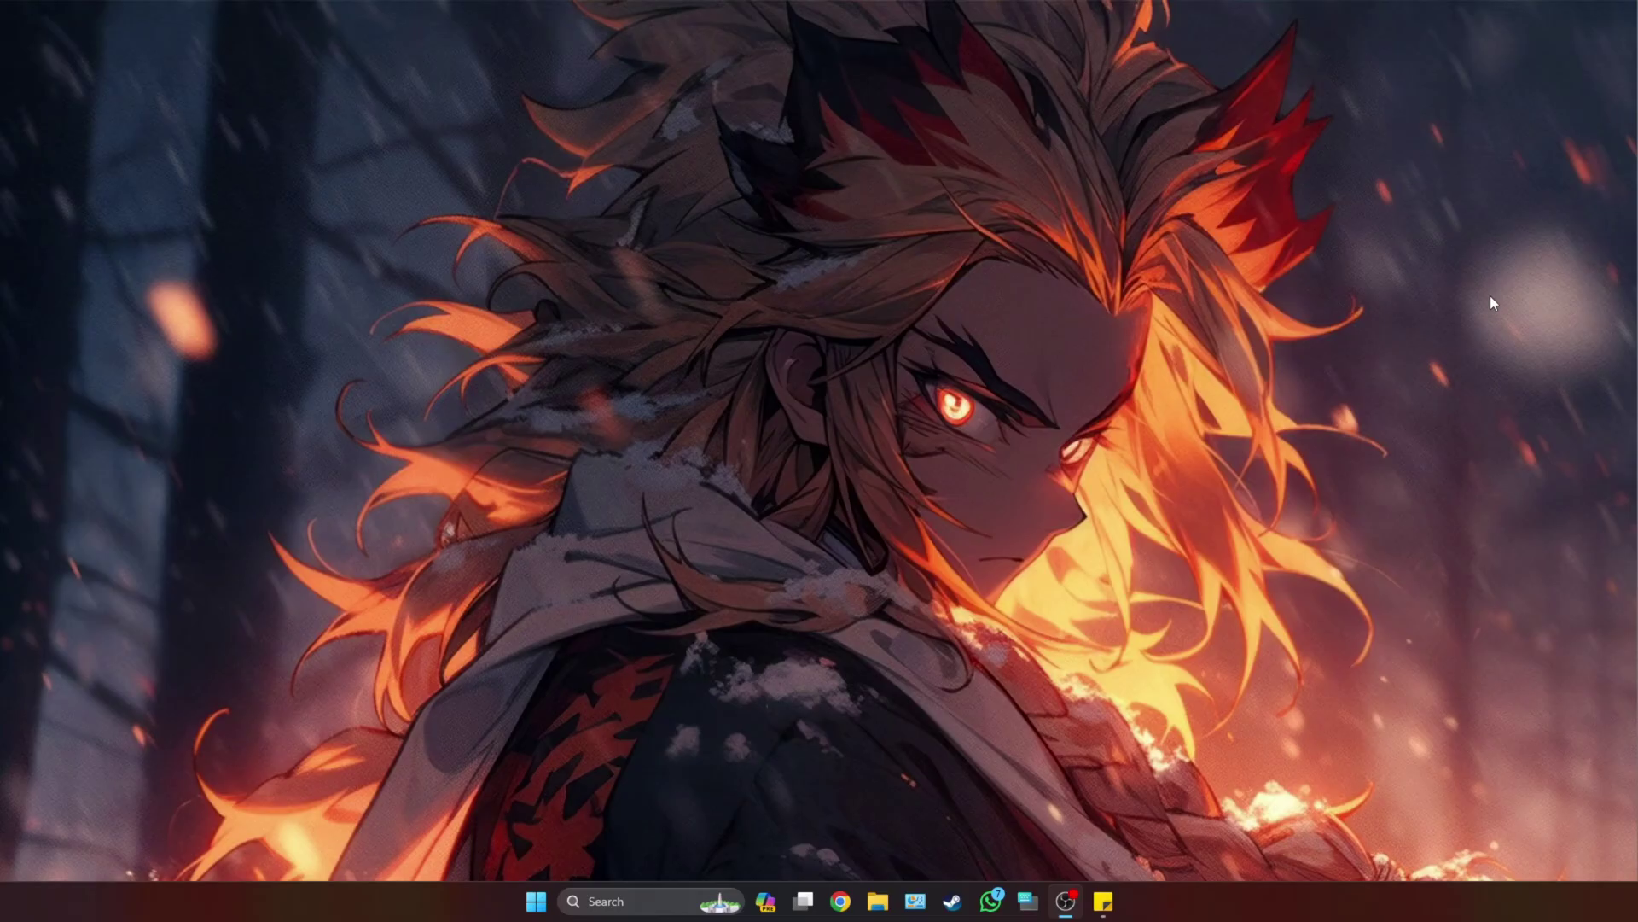
Step: Open the Graphics settings page via a 'graphic' search and browse for a desktop app
click(635, 901)
text(grap)
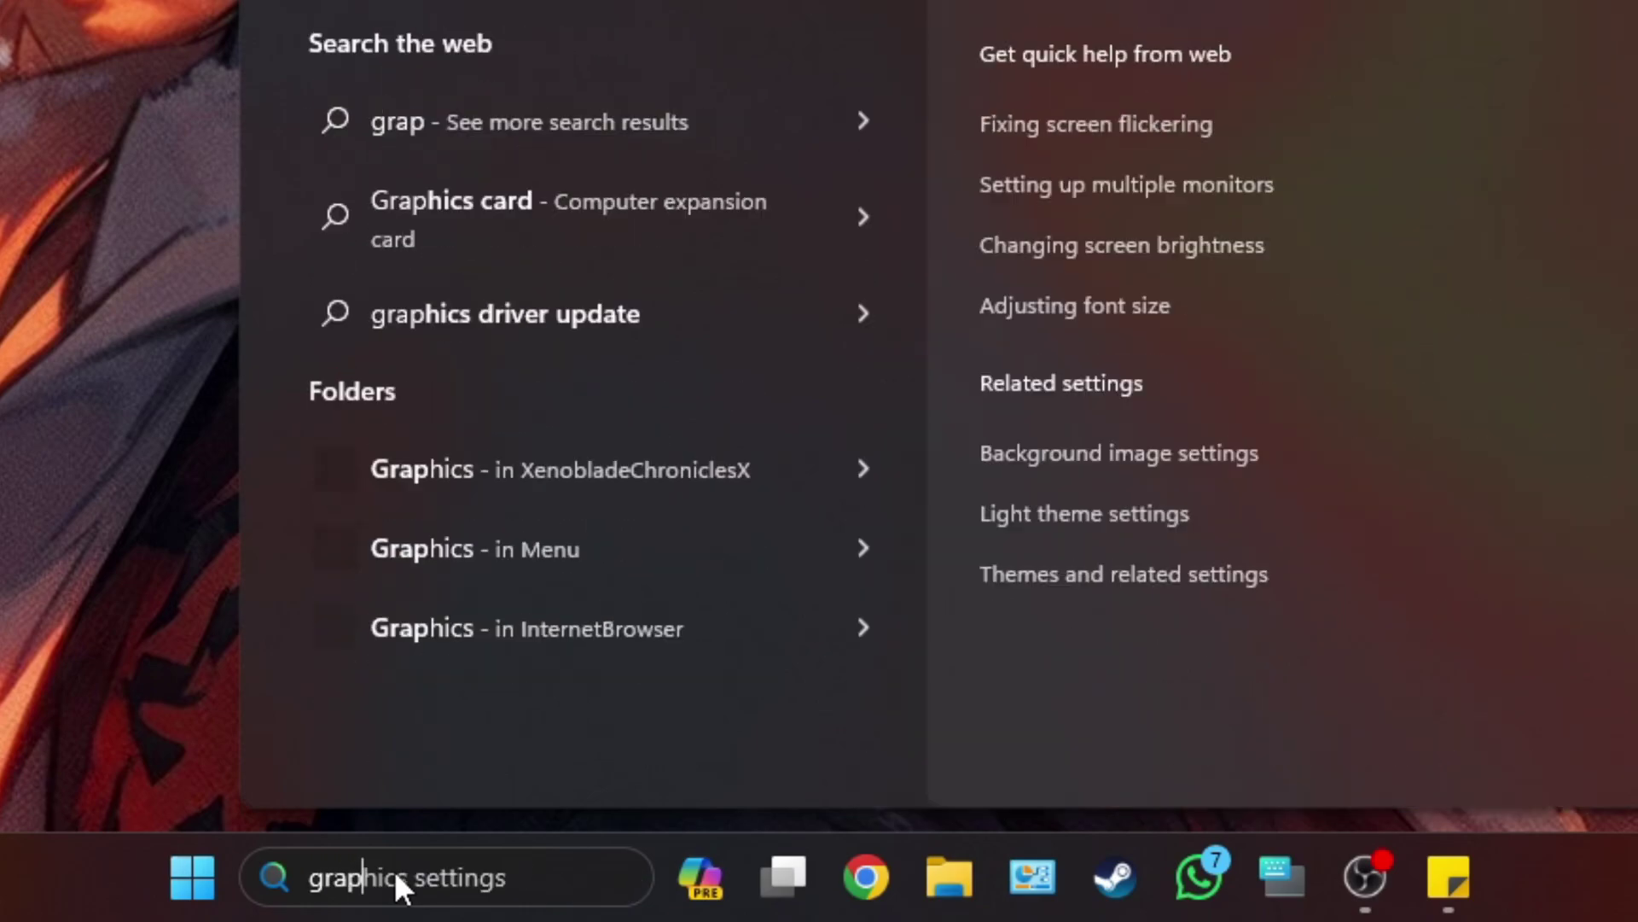
text(hic)
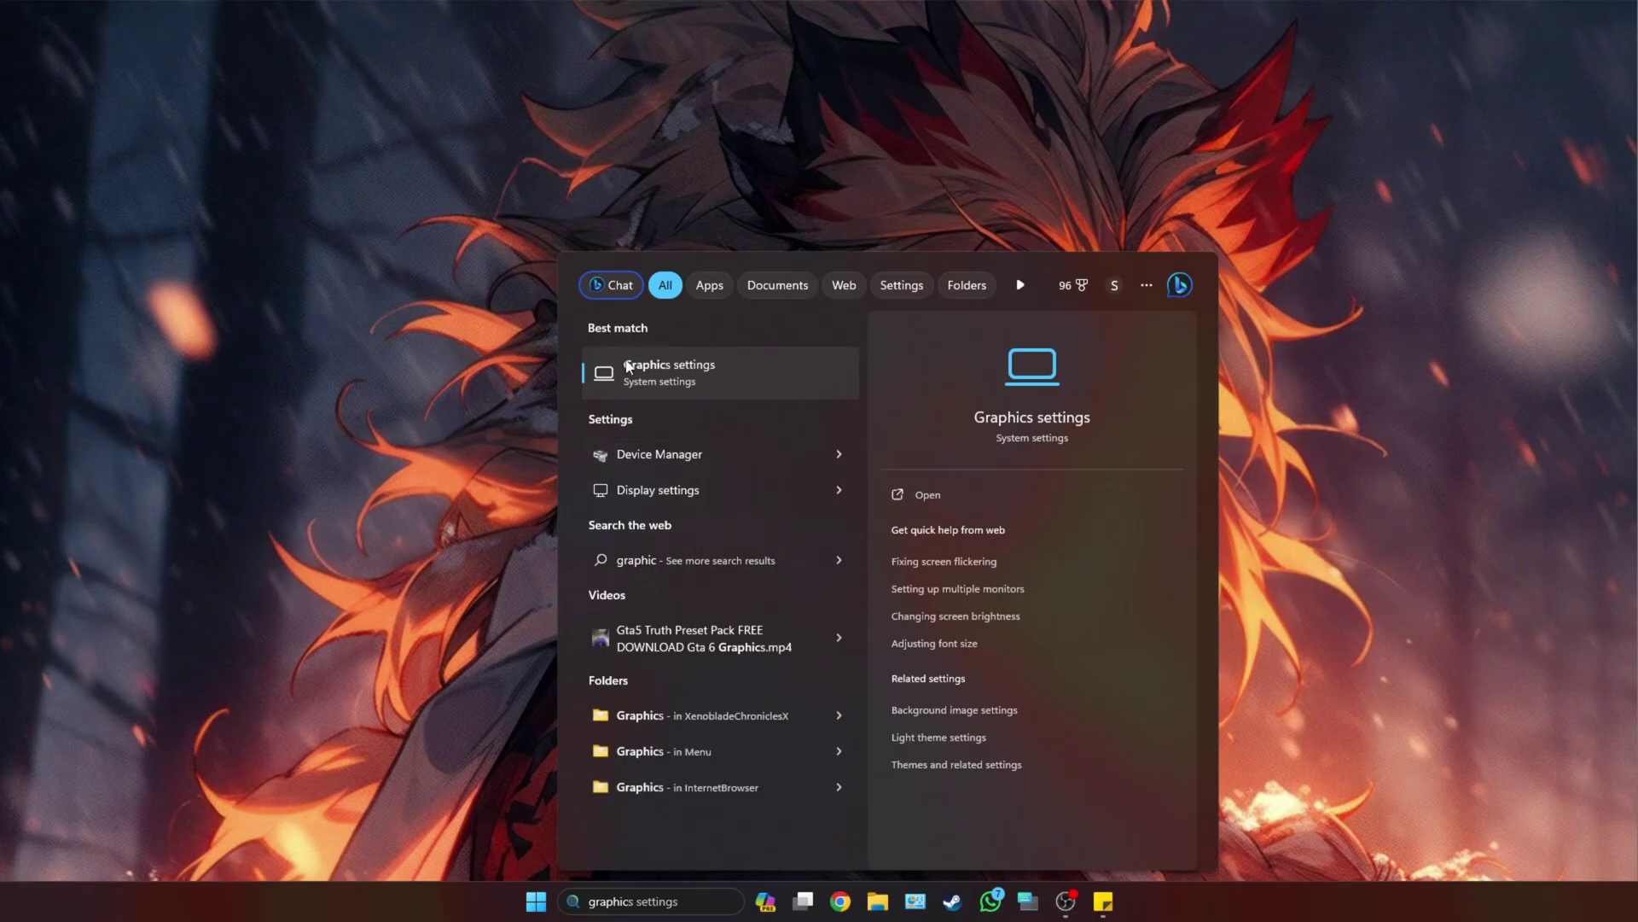
click(653, 362)
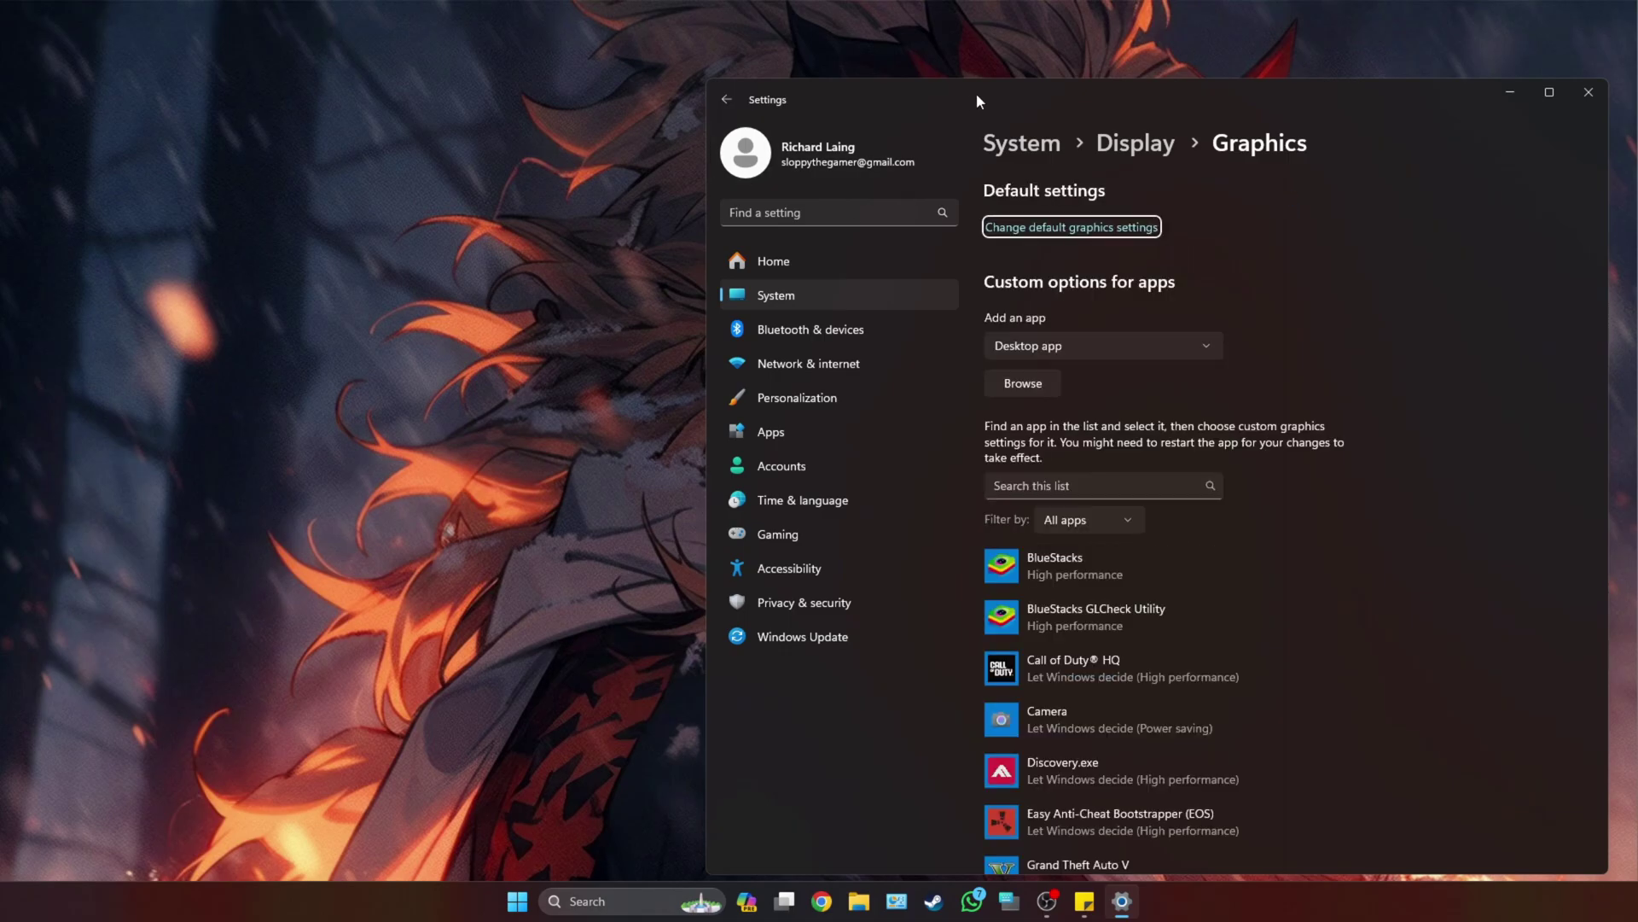
drag(980, 100, 574, 82)
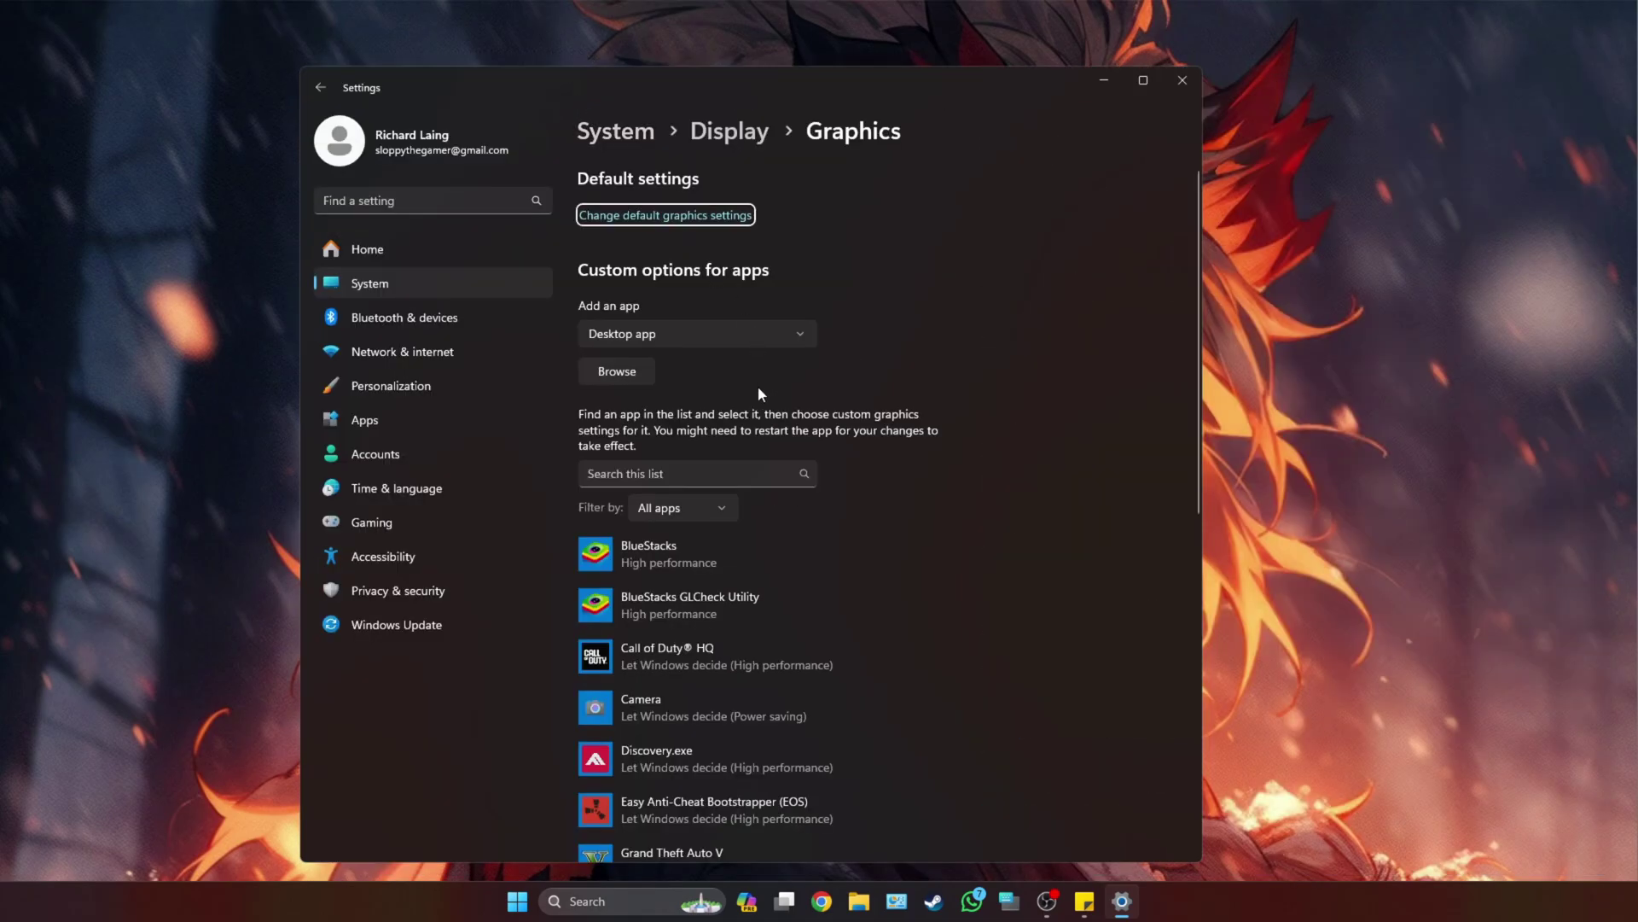
click(614, 371)
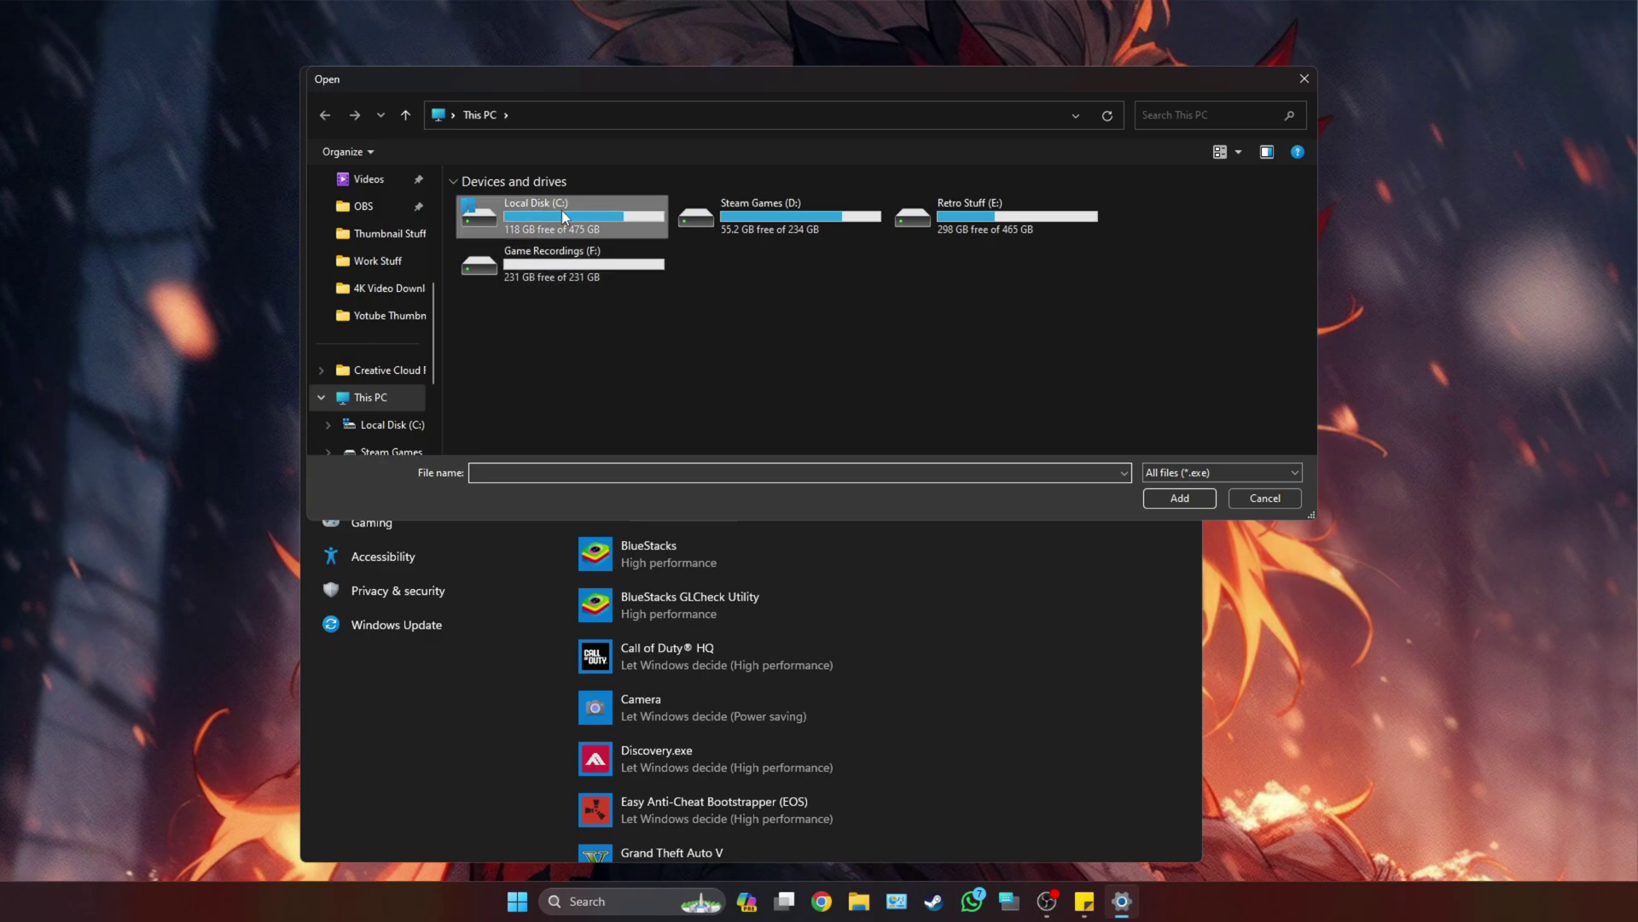
Step: Pick Rust.exe from C:\Steam\steamapps\common\Rust and add it to the Graphics app list
double_click(561, 211)
scroll(546, 341, down, 1)
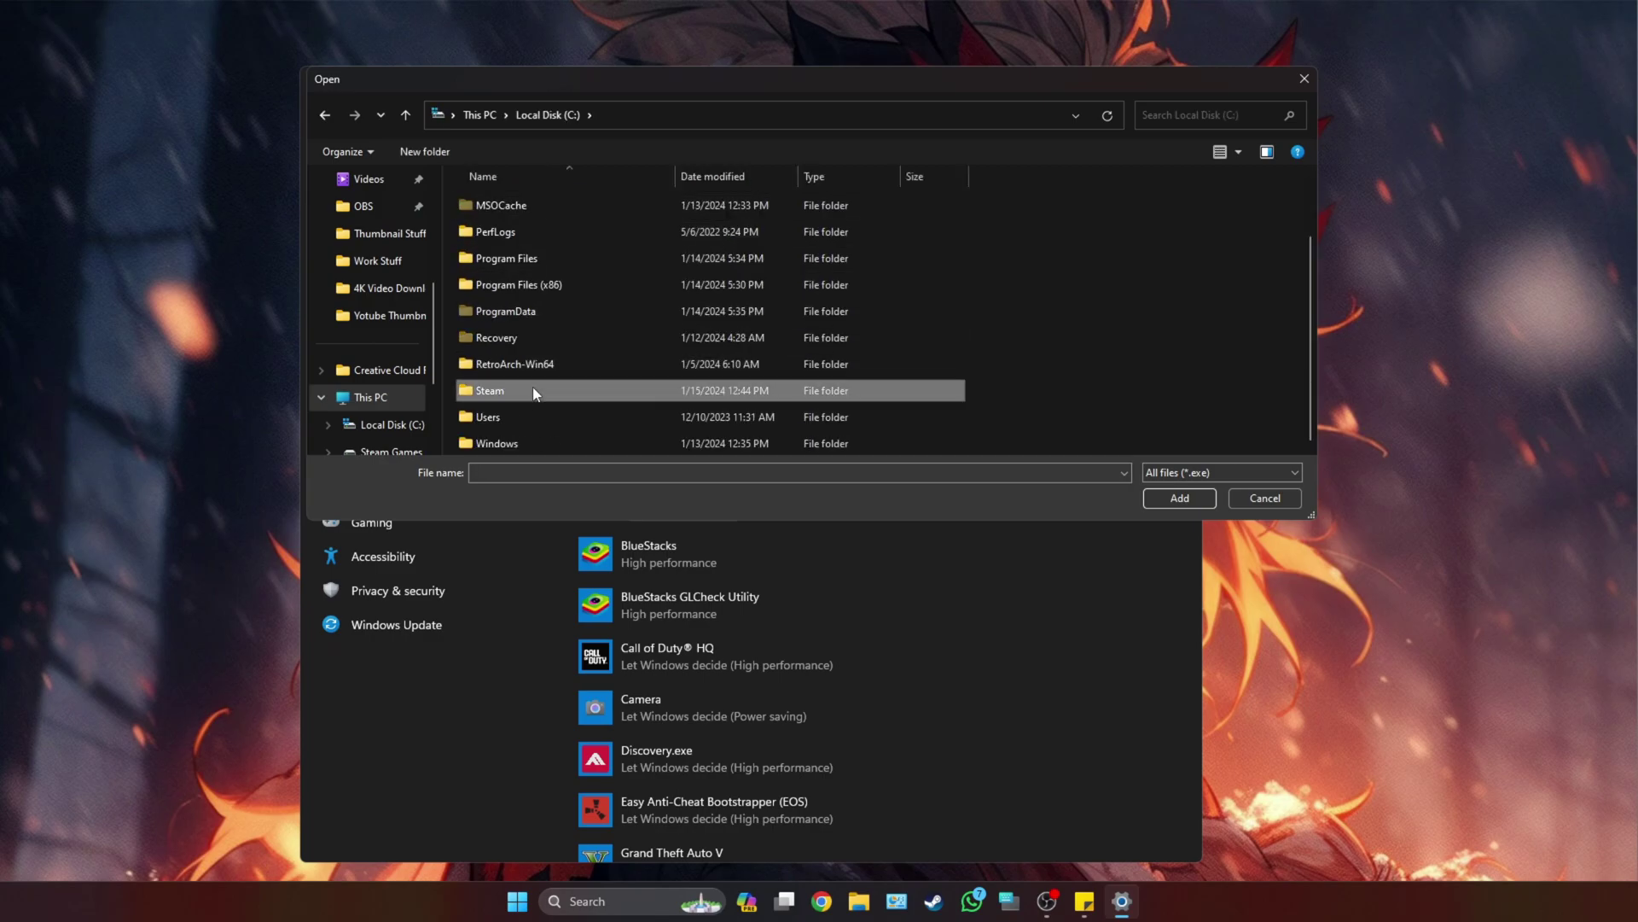
double_click(532, 387)
scroll(515, 351, down, 3)
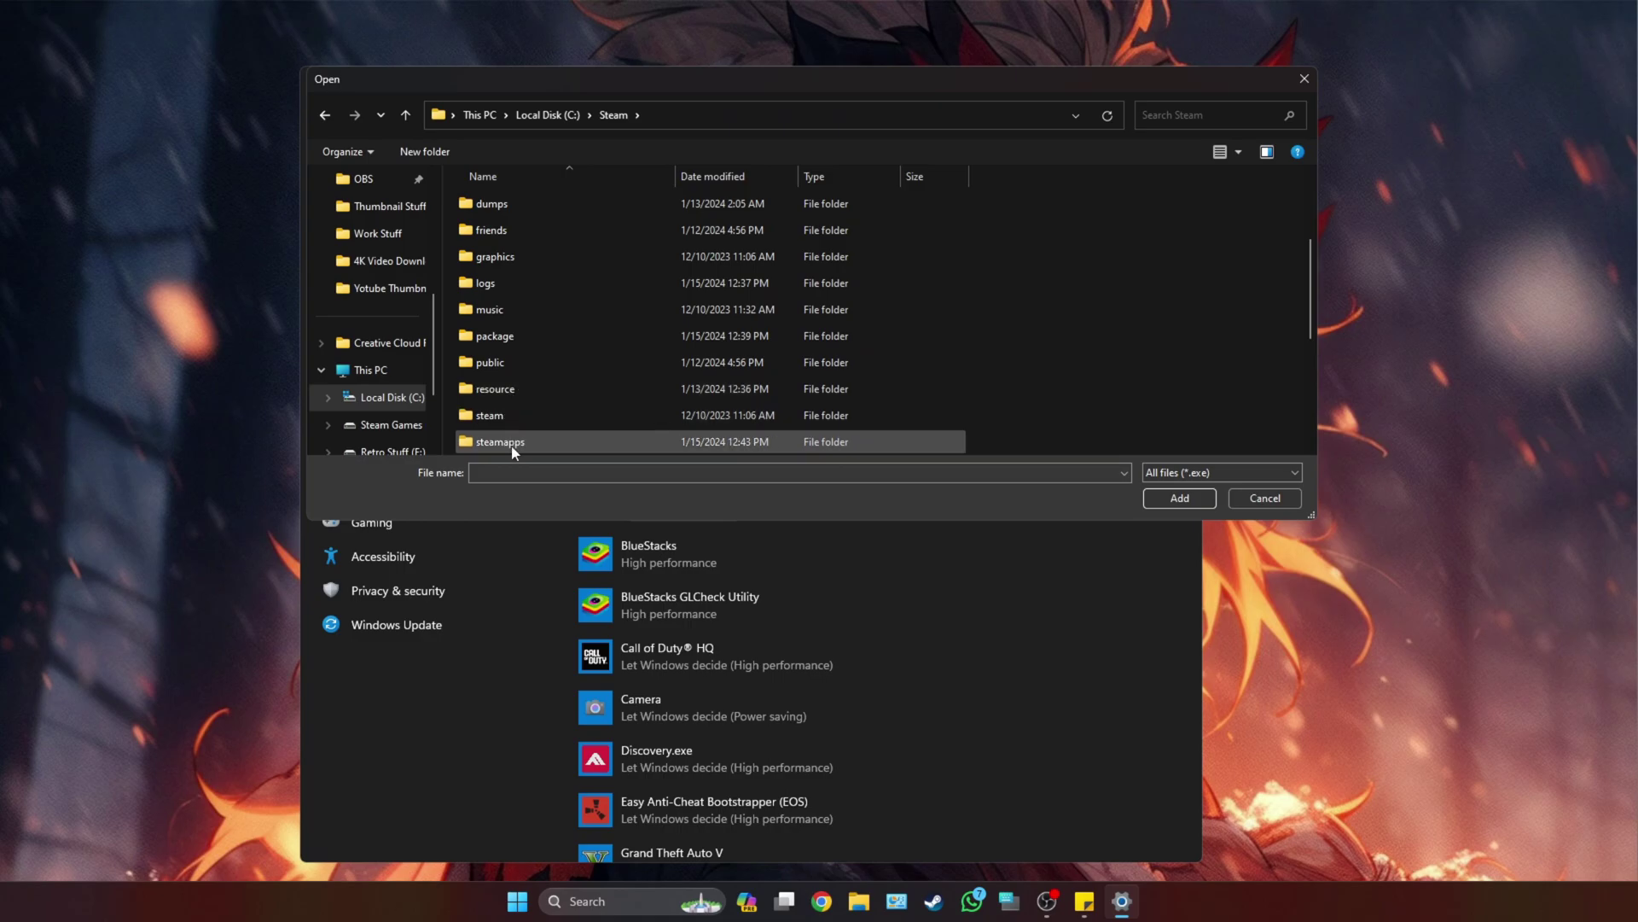
double_click(510, 443)
double_click(504, 203)
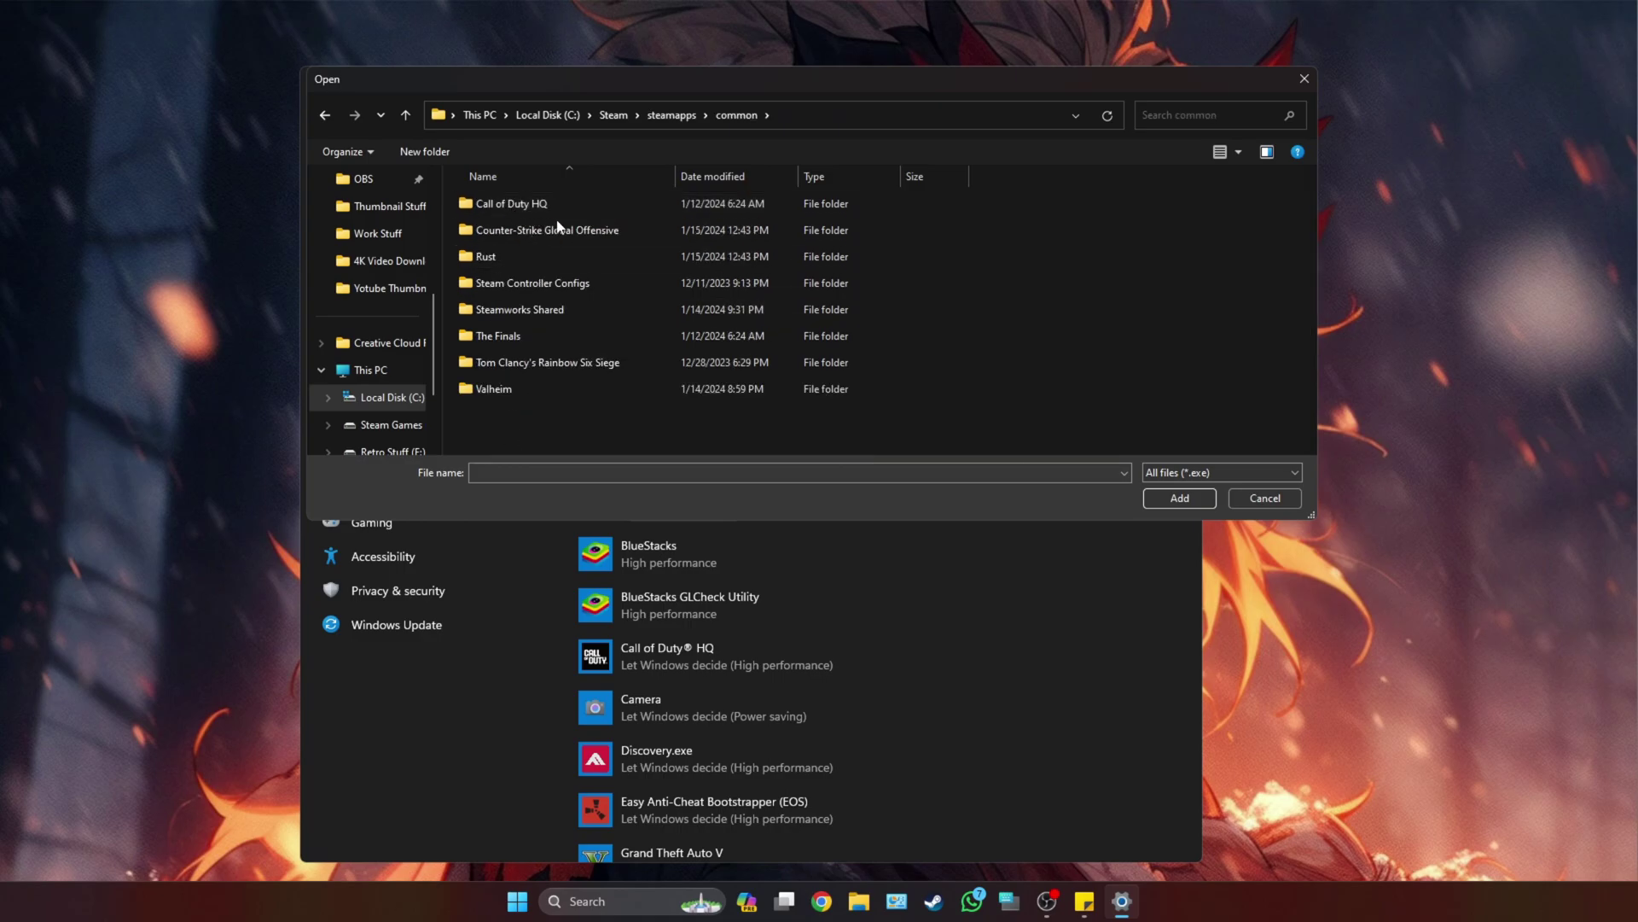
double_click(545, 260)
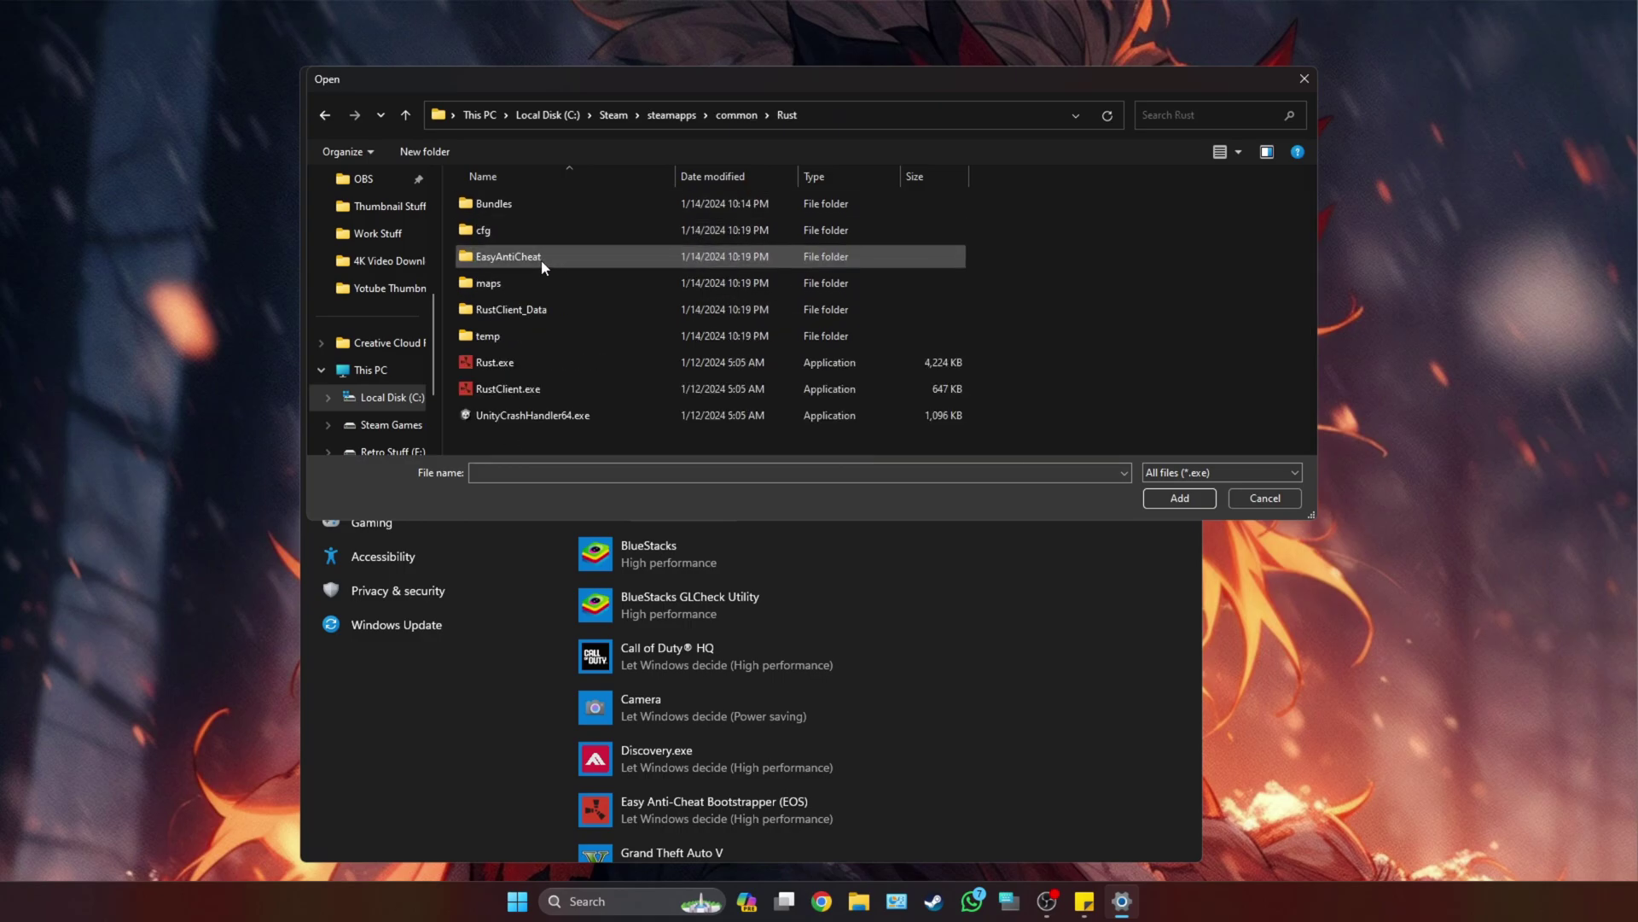
click(502, 365)
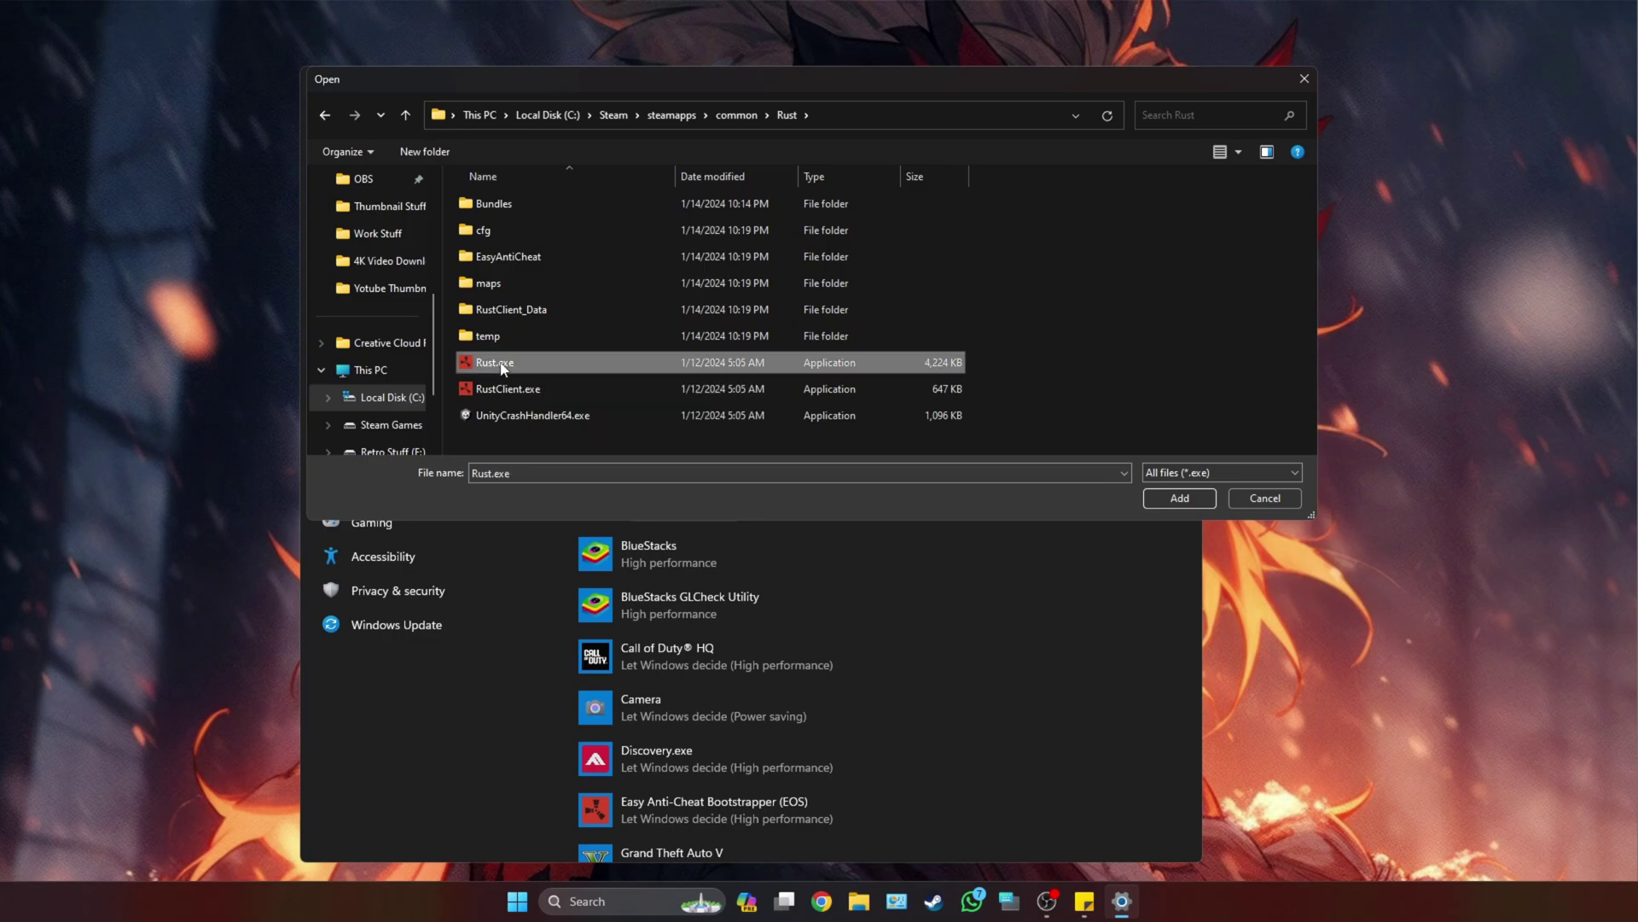
click(1148, 499)
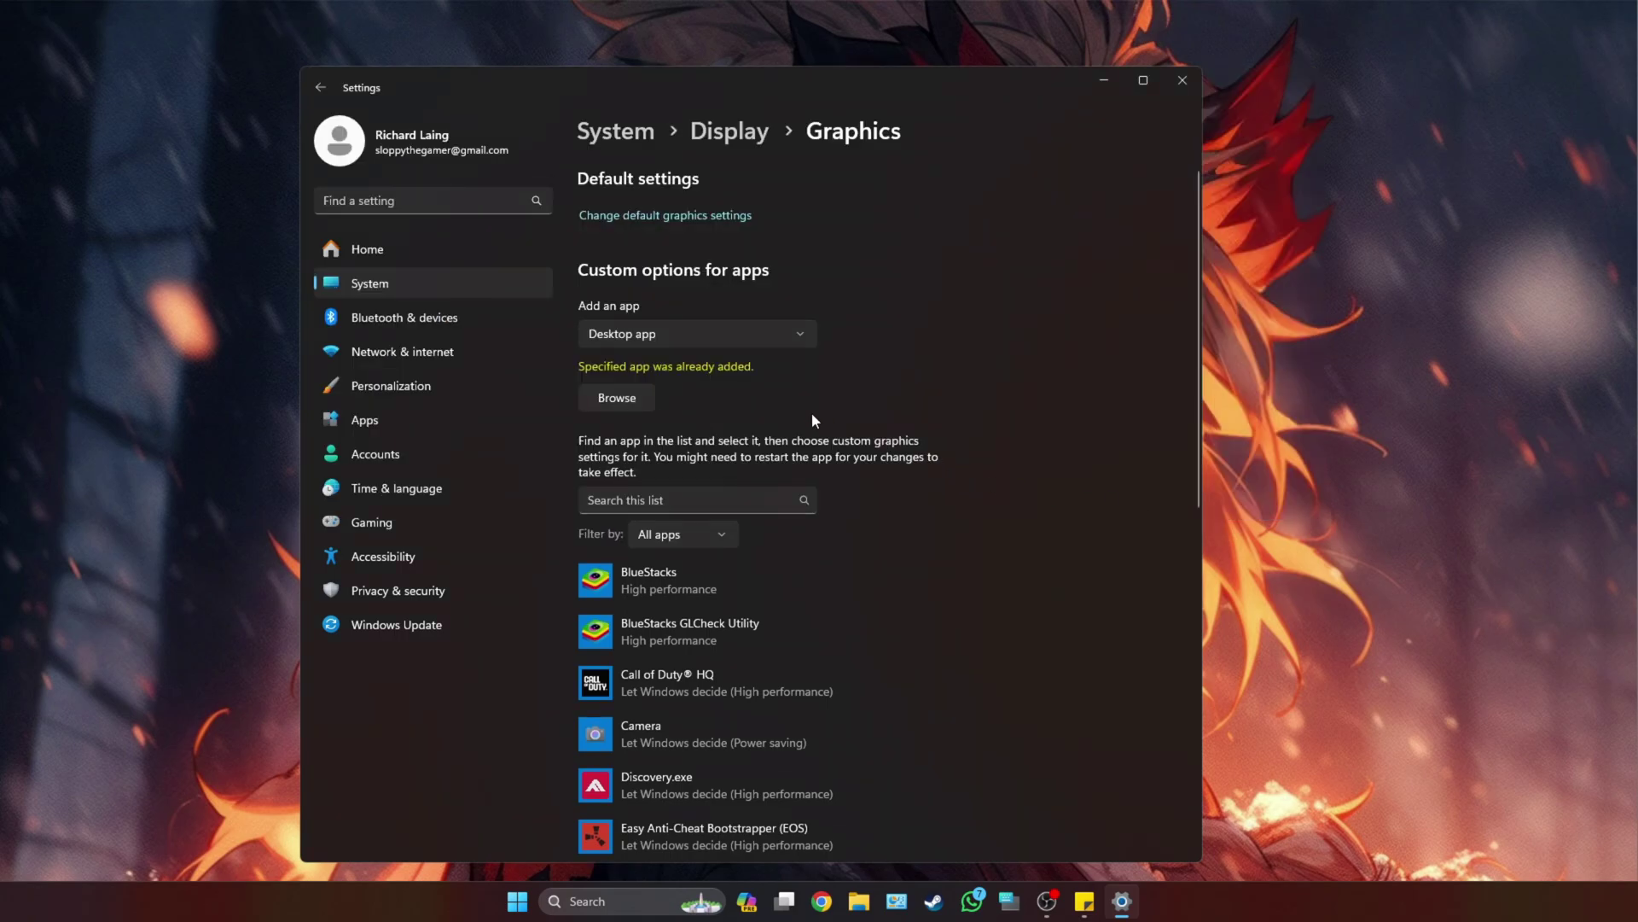
Step: Set the Easy Anti-Cheat Bootstrapper (Rust.exe) entry to High performance and save
scroll(819, 418, down, 4)
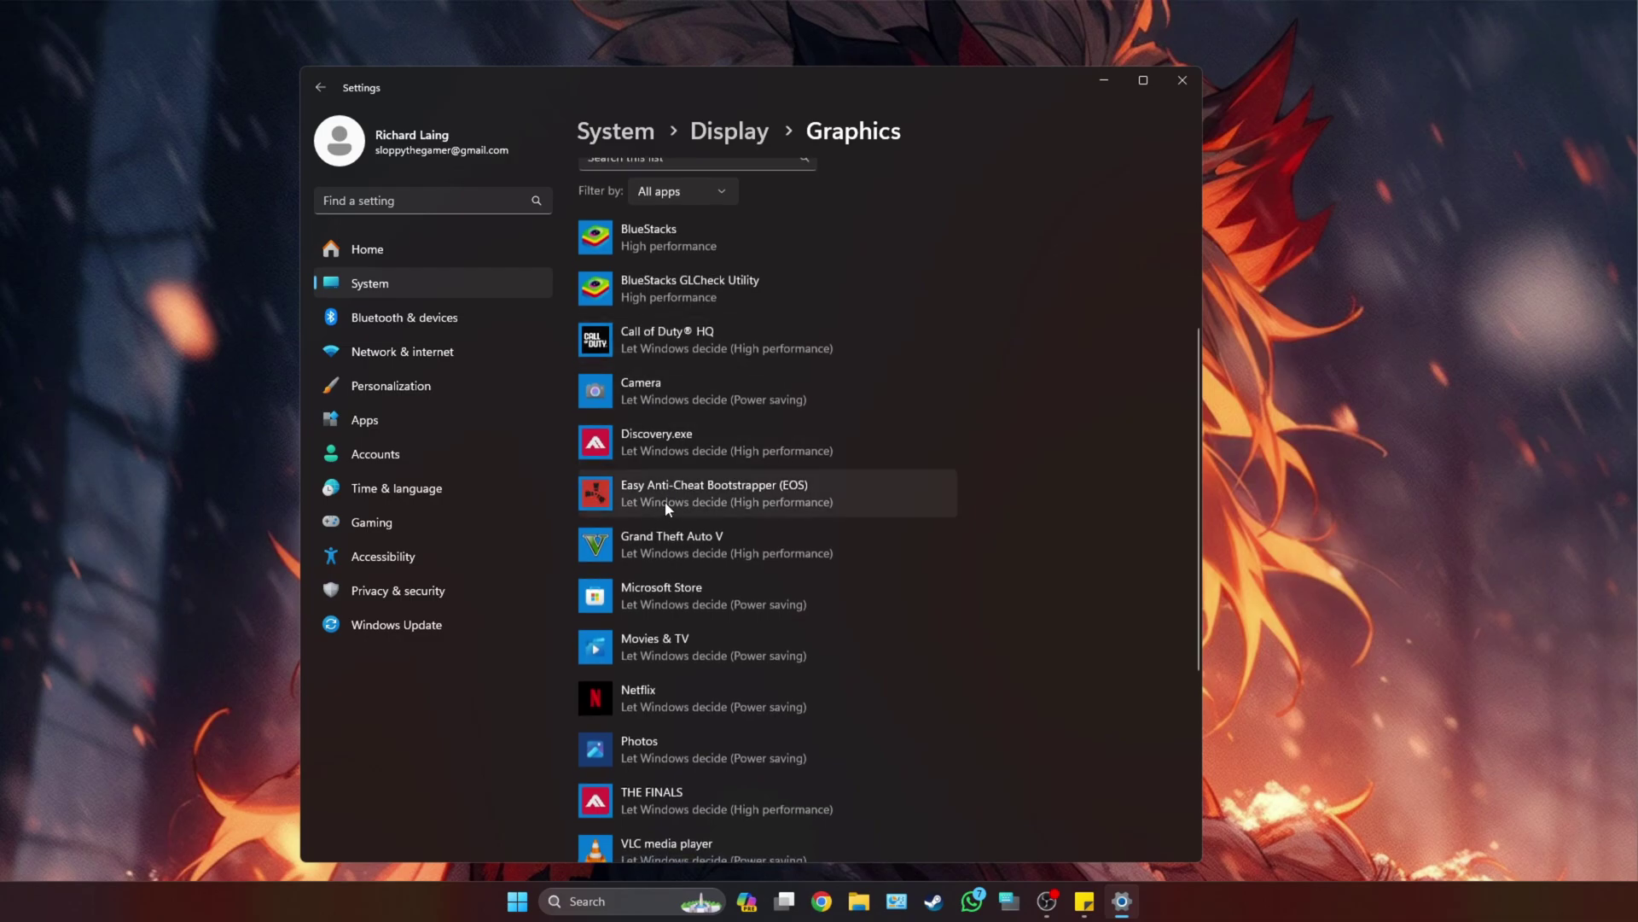
click(853, 493)
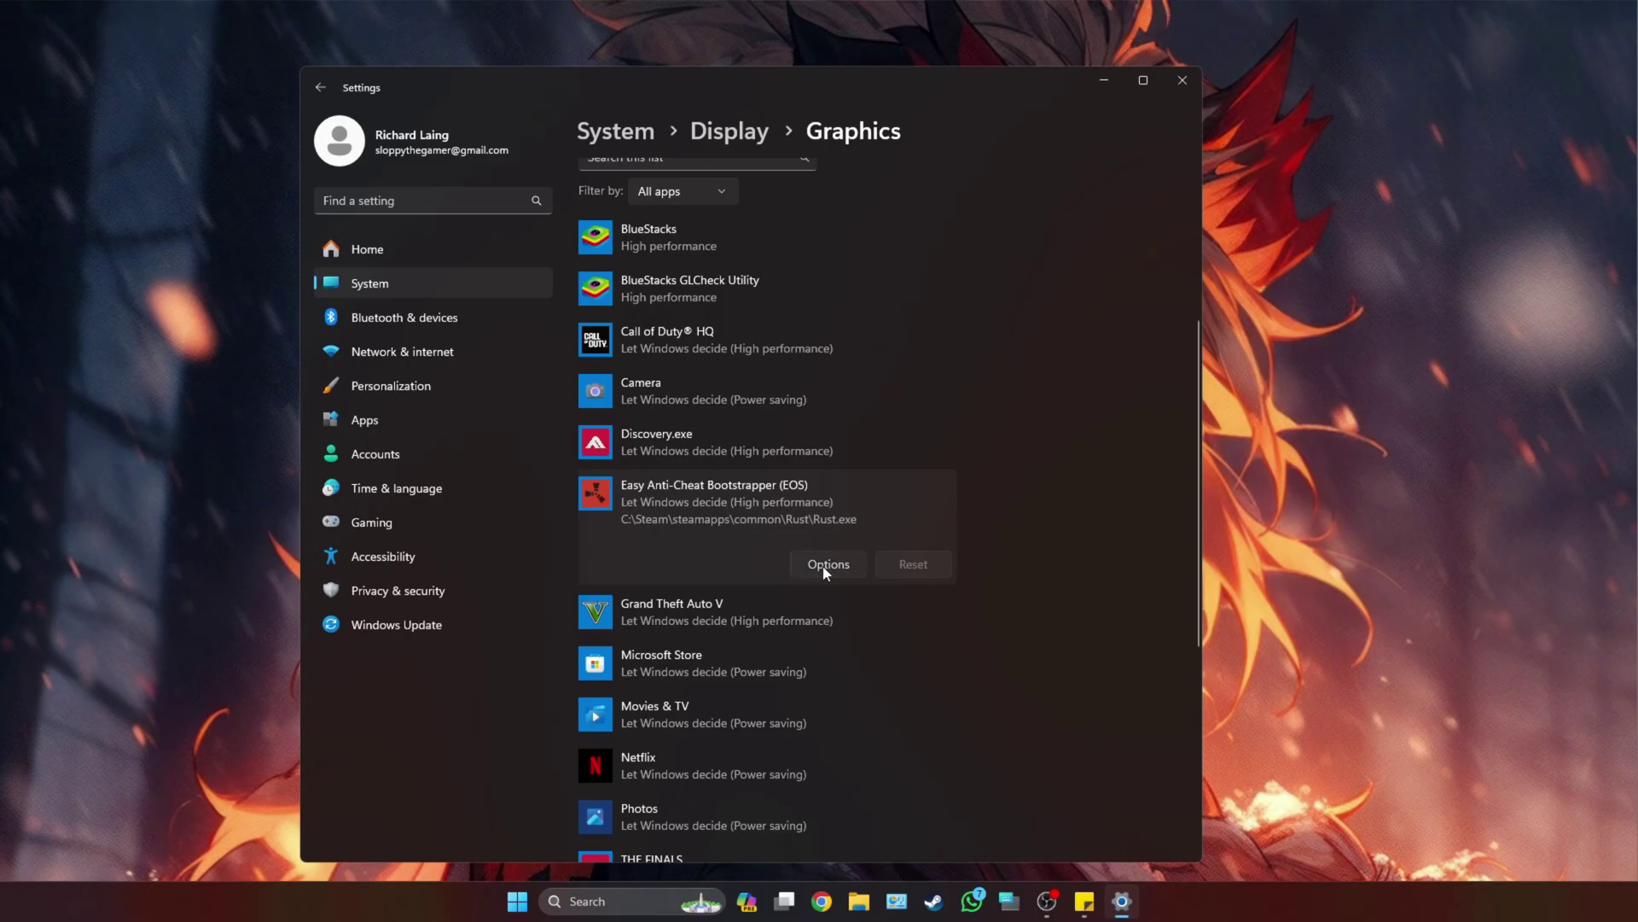
click(839, 529)
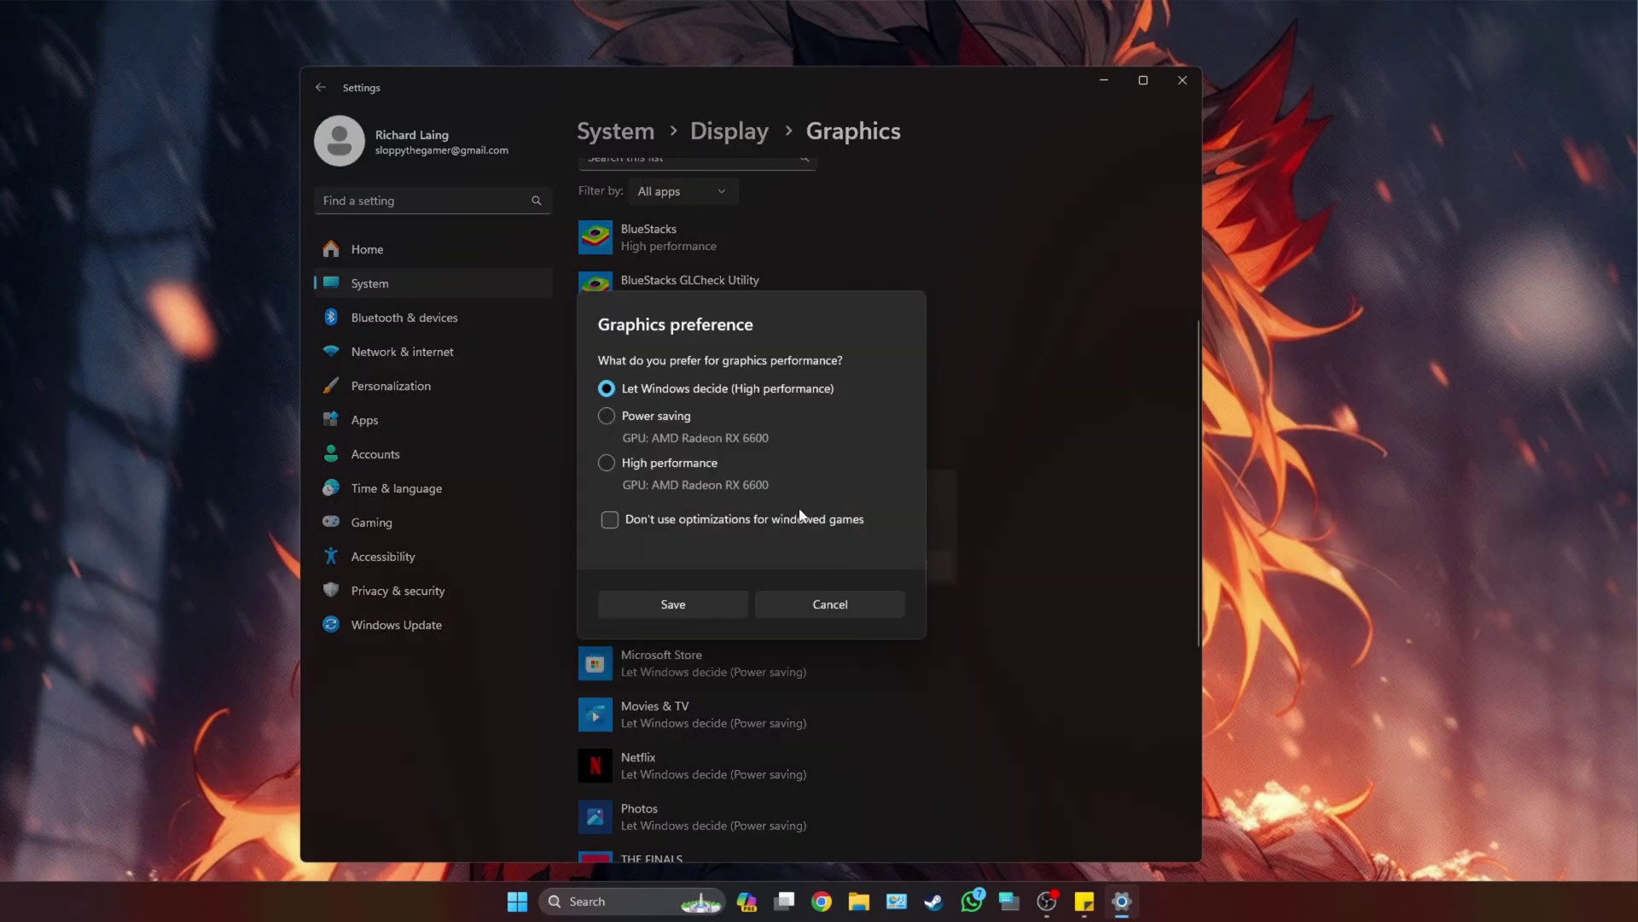
click(606, 463)
click(674, 604)
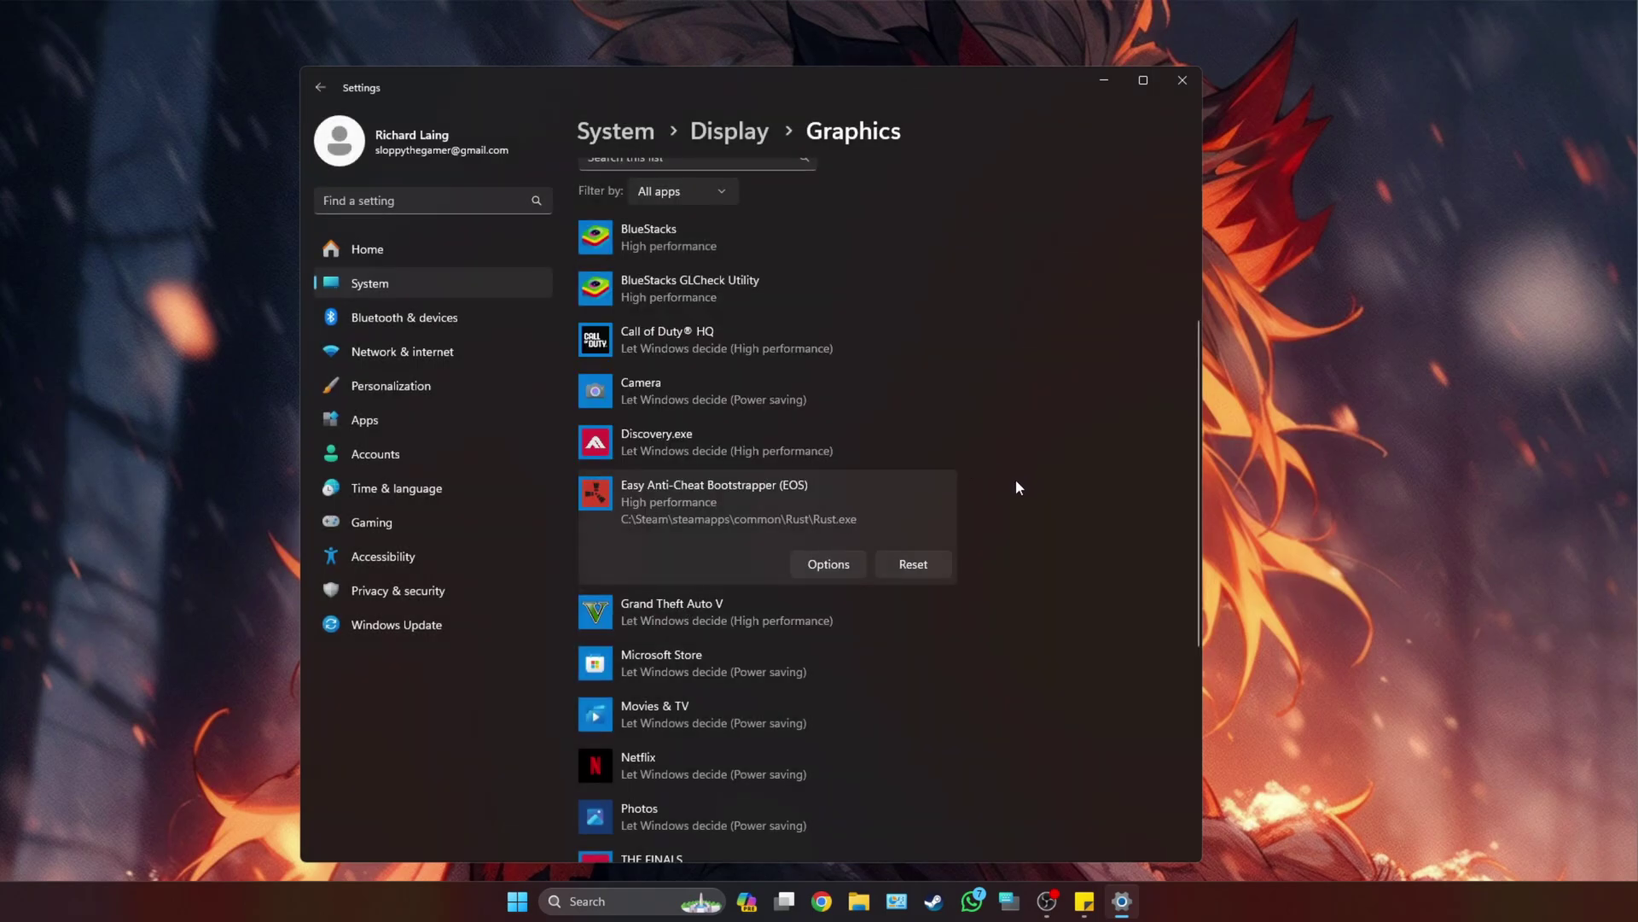
Step: Close Settings, then open Rust's folder from Steam's Library via Manage > Browse local files
key(alt+F4)
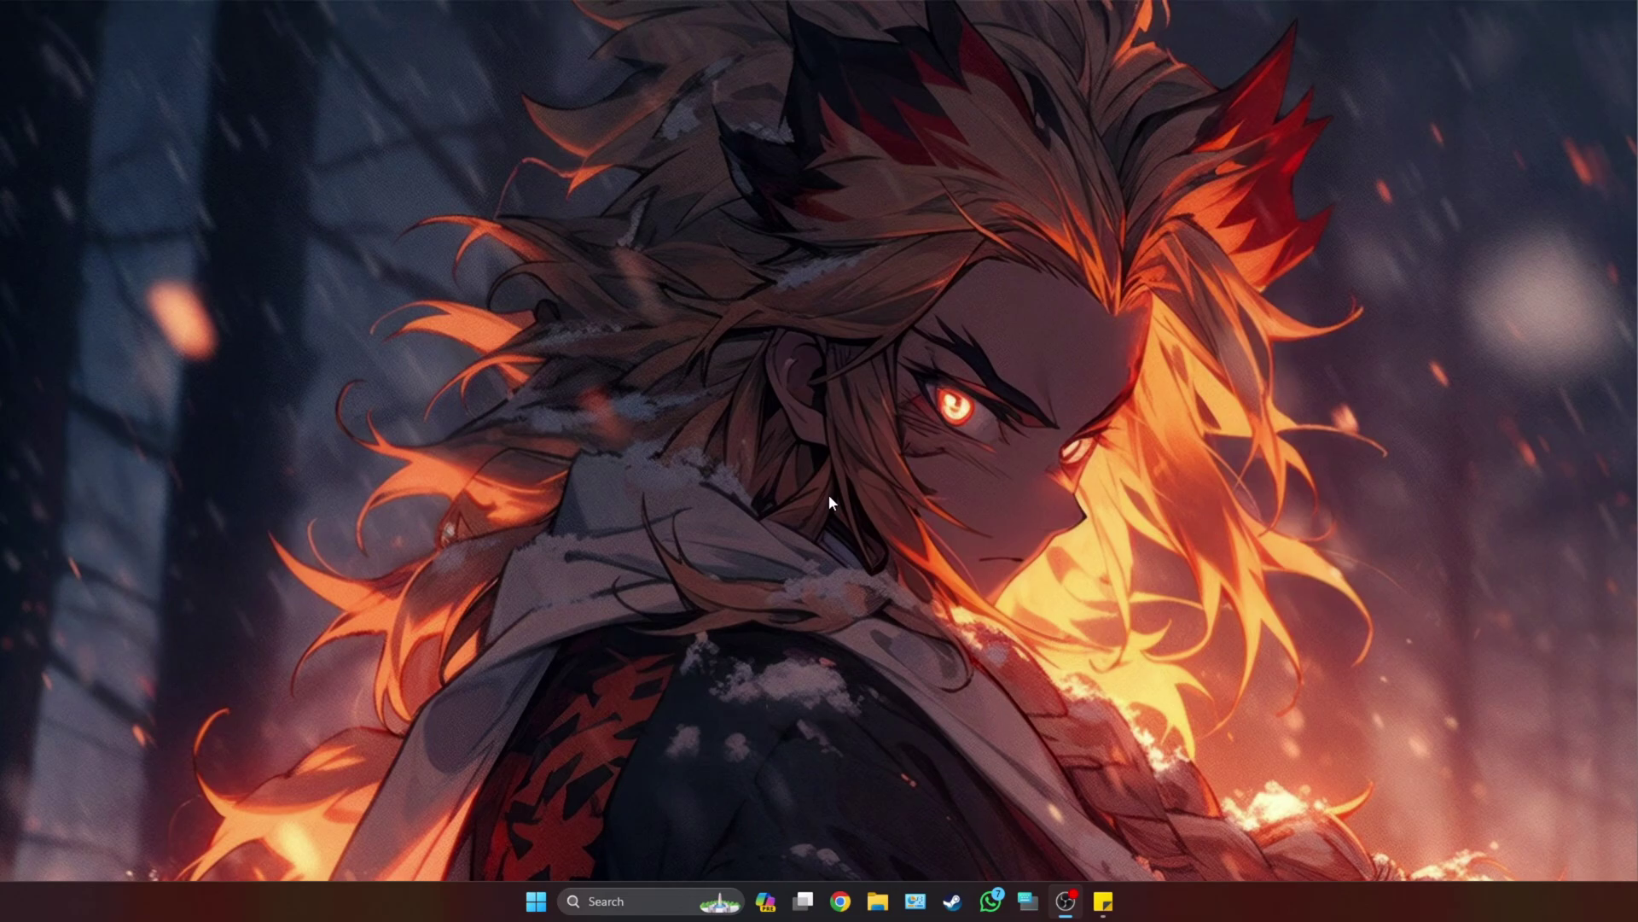
click(953, 901)
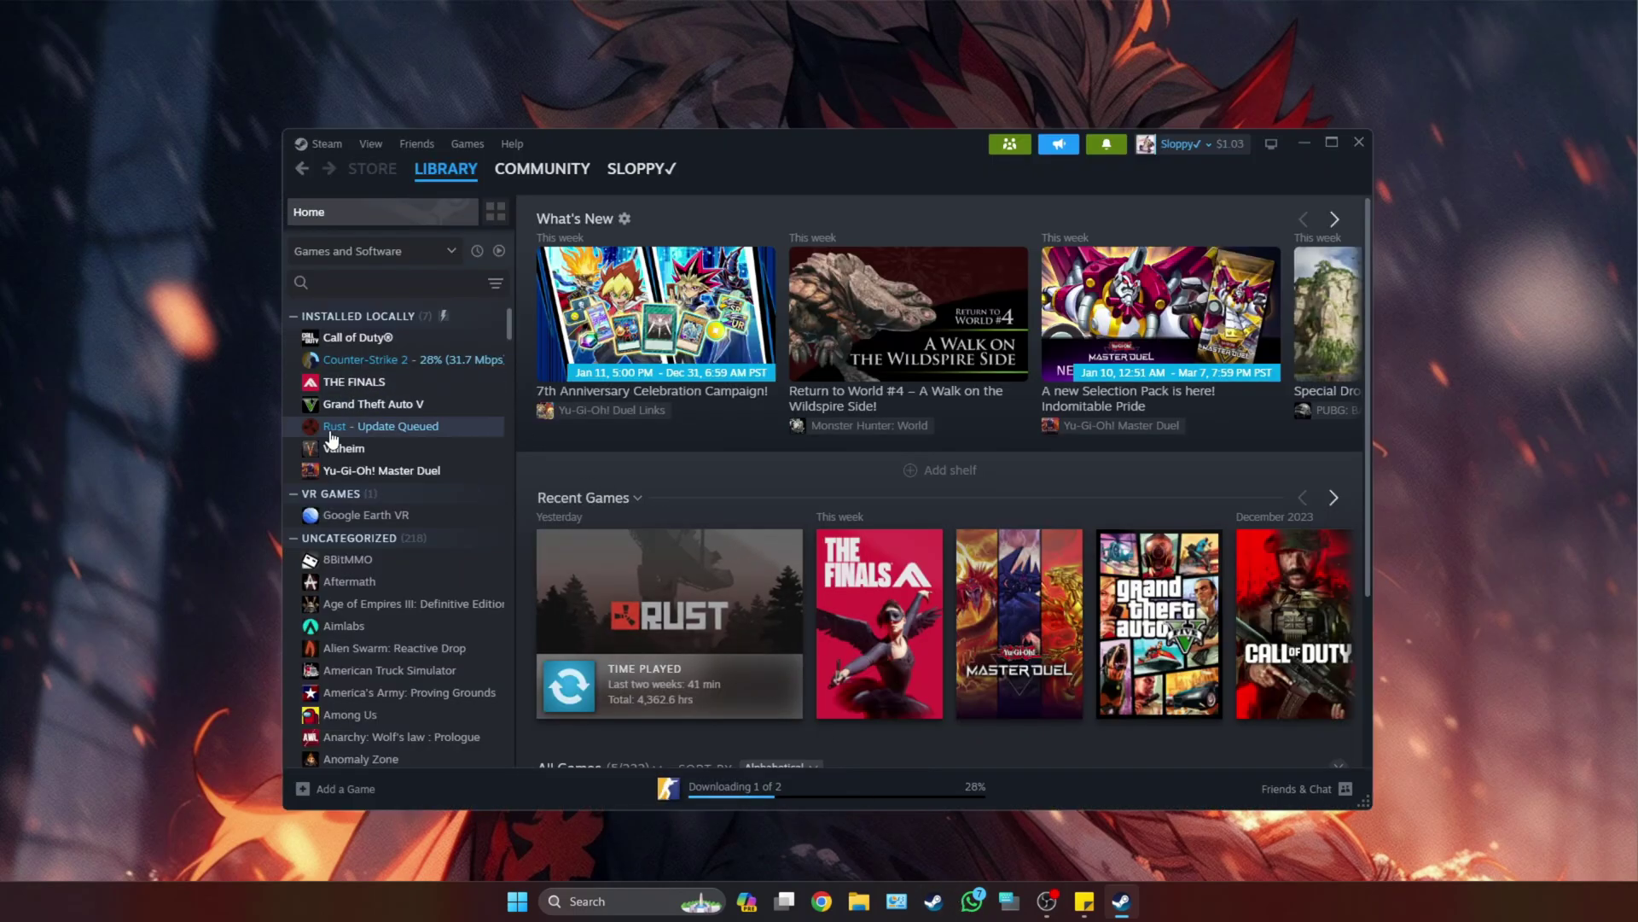
right_click(331, 434)
mouse_move(392, 563)
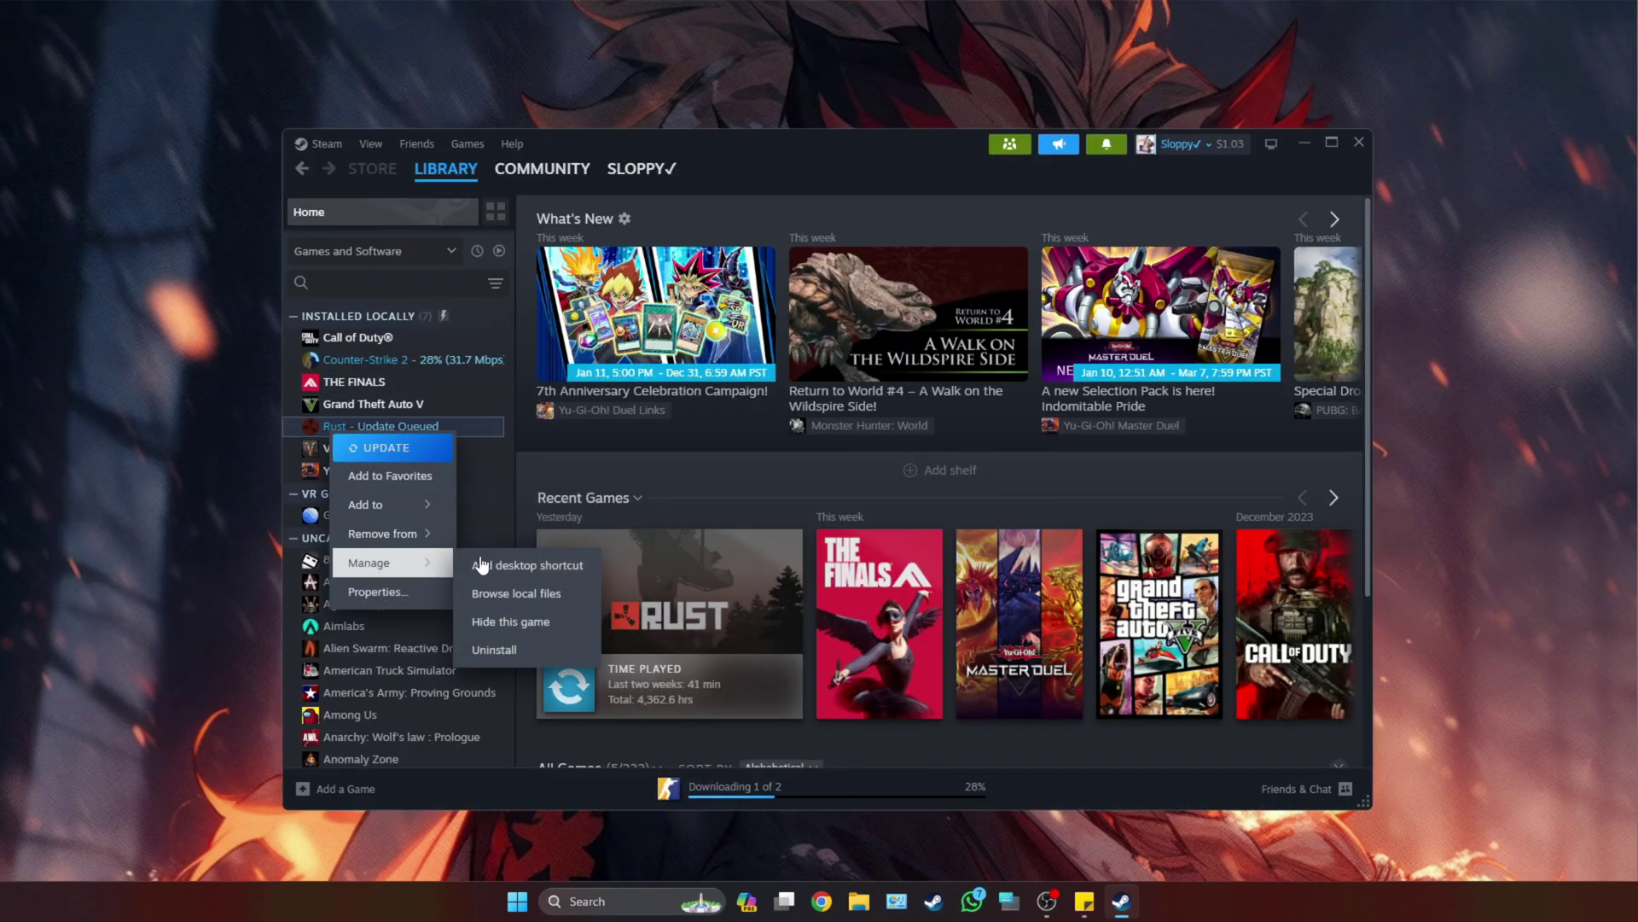
click(541, 594)
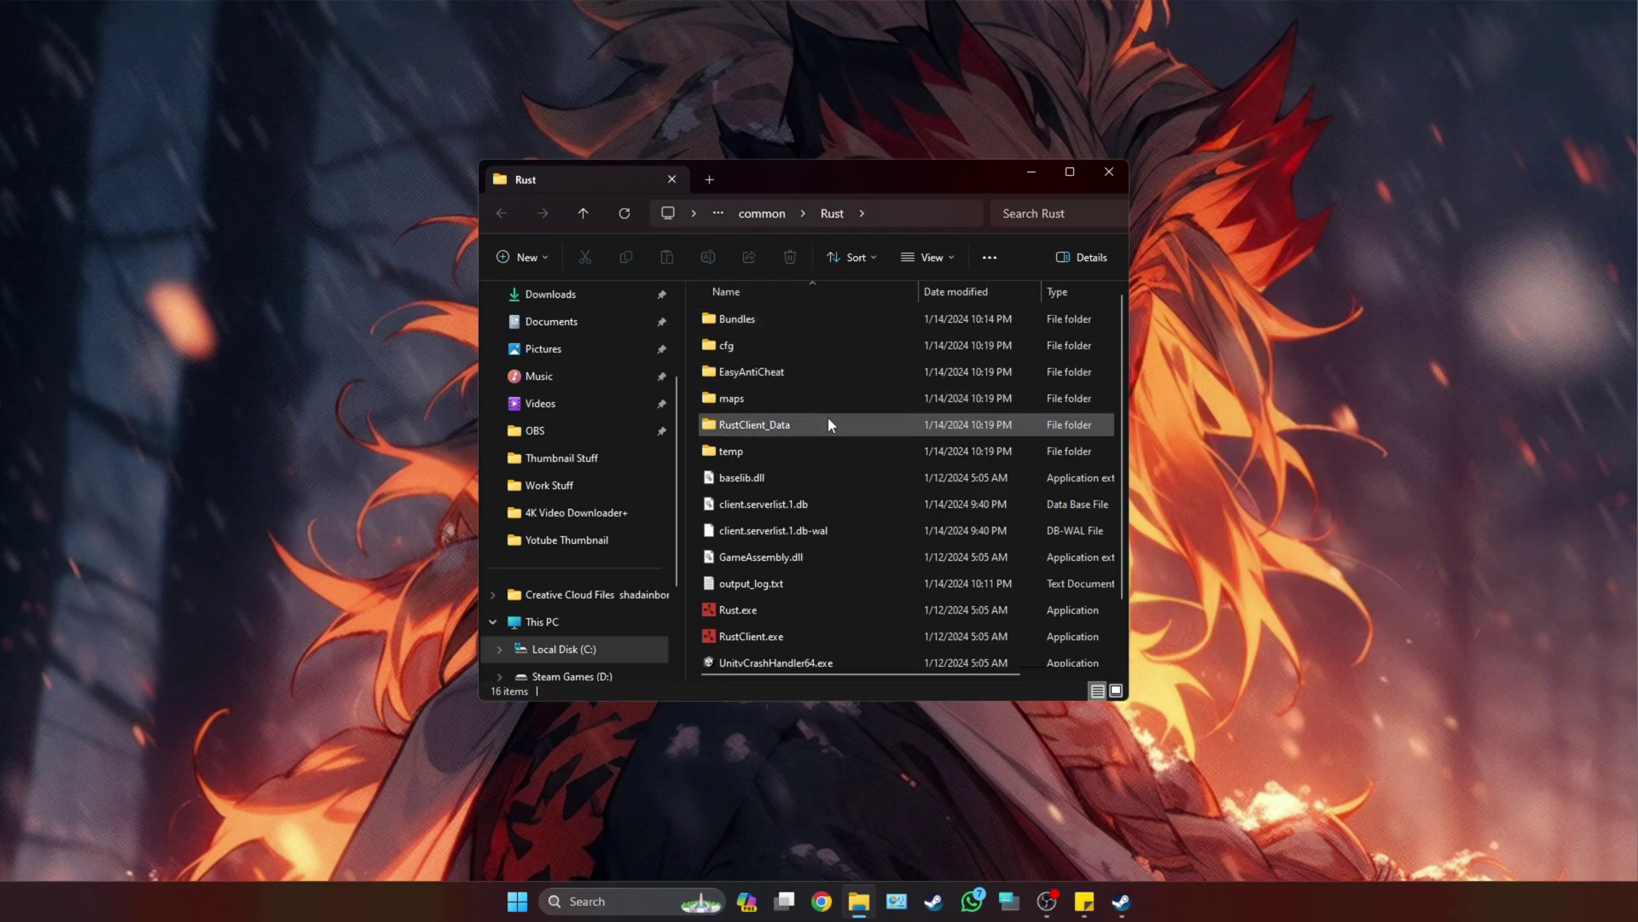
Step: Open Rust.exe's Properties on the Compatibility tab
scroll(800, 533, down, 1)
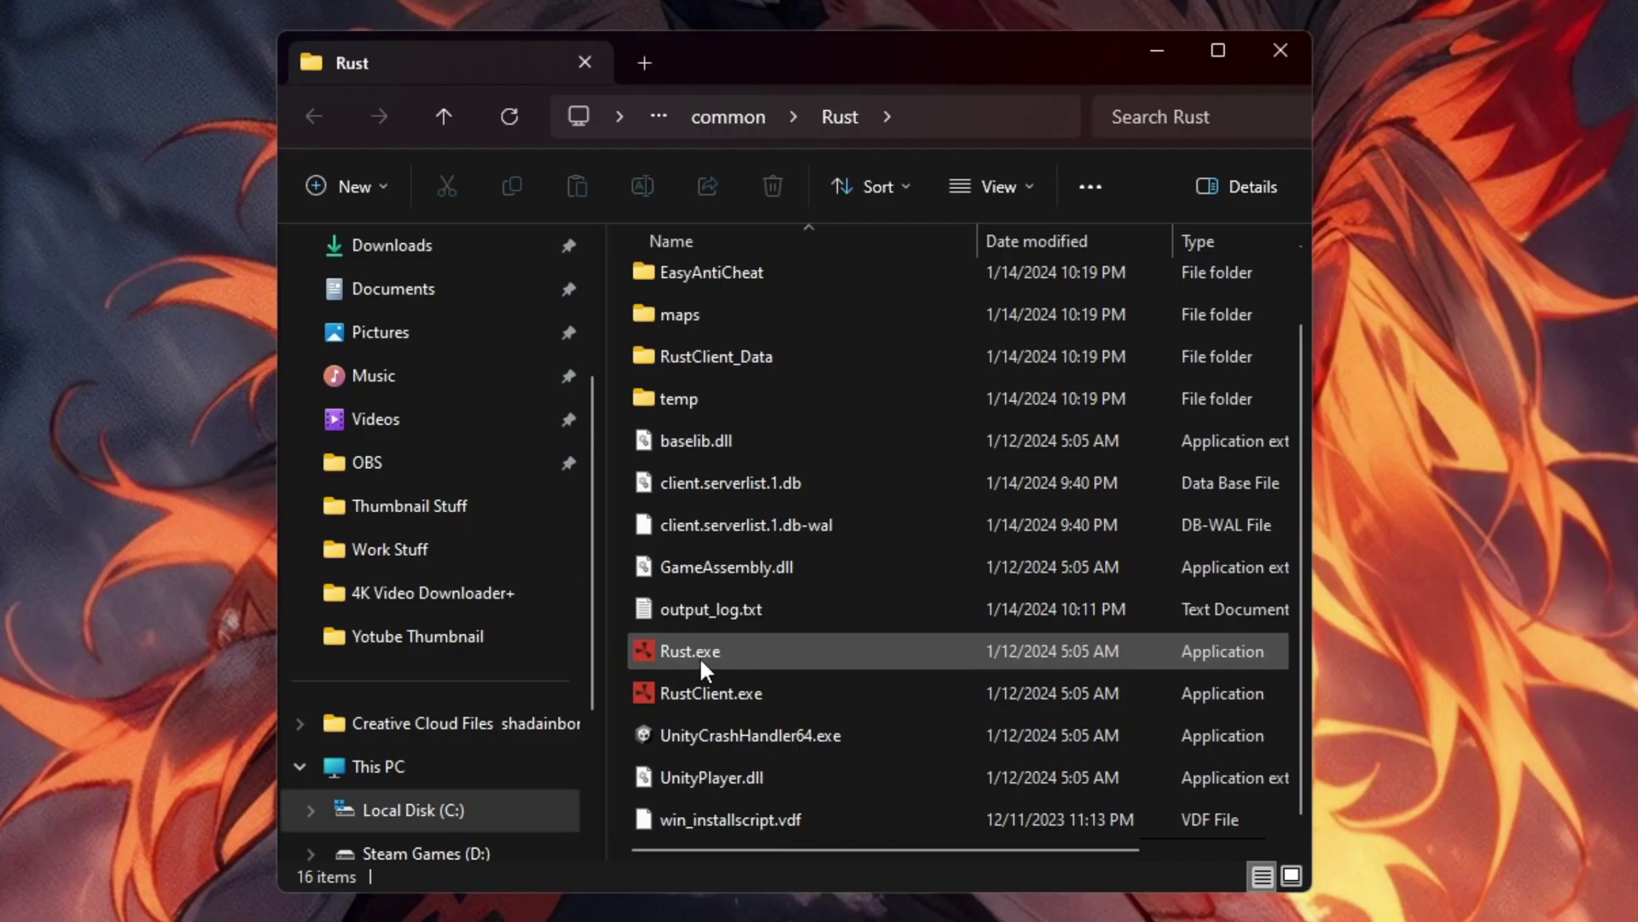
right_click(701, 650)
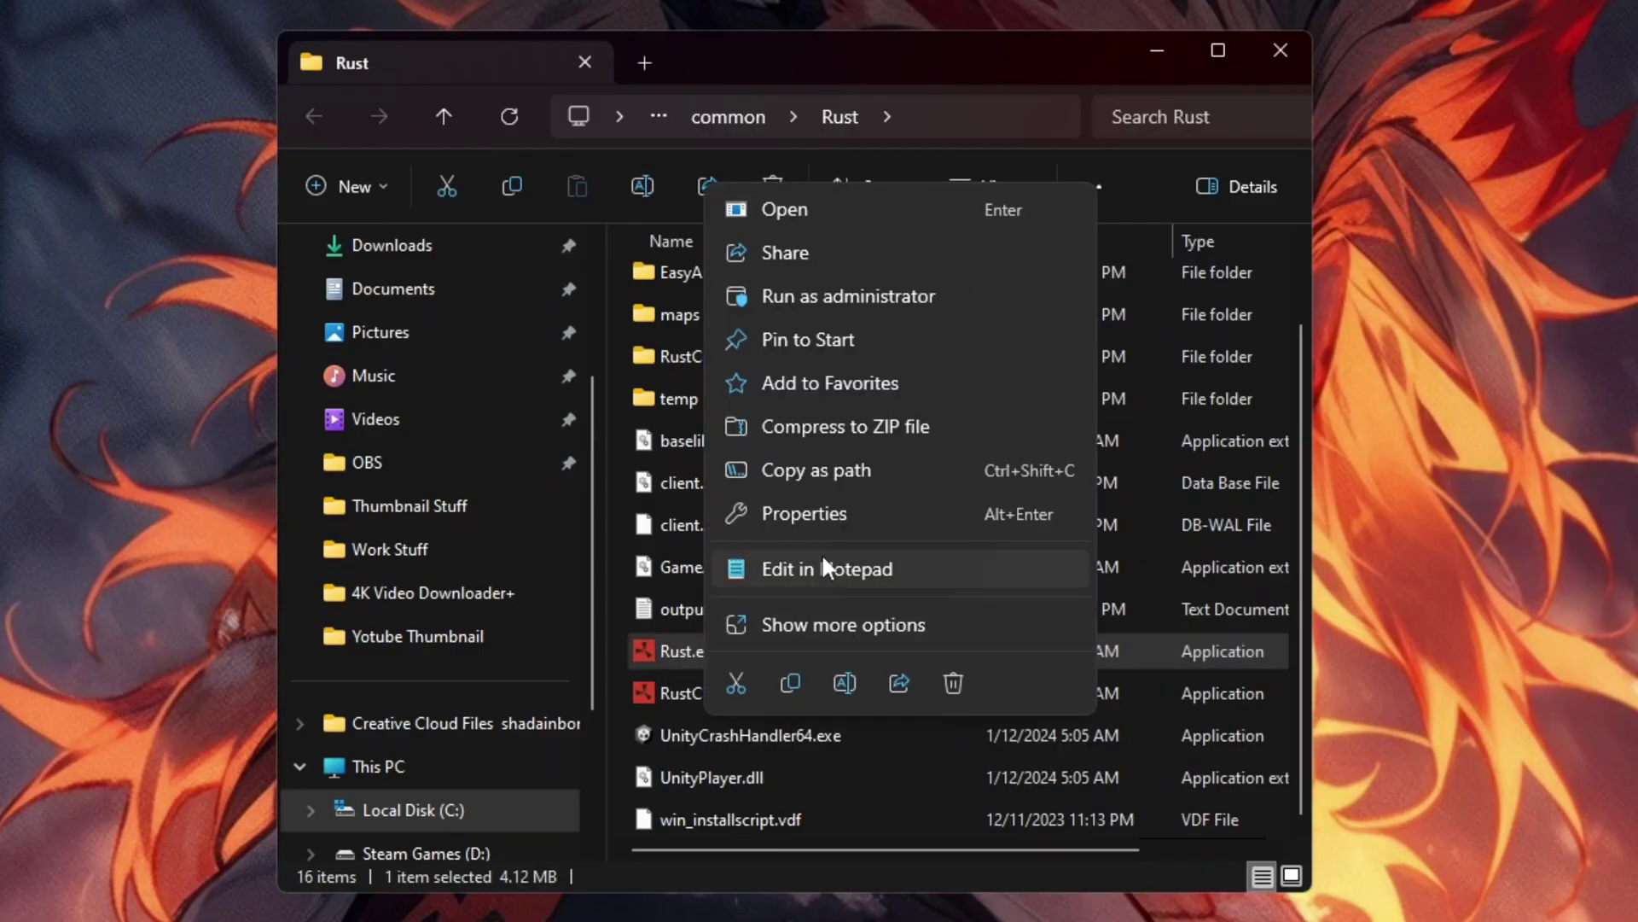
click(816, 517)
drag(900, 401, 841, 183)
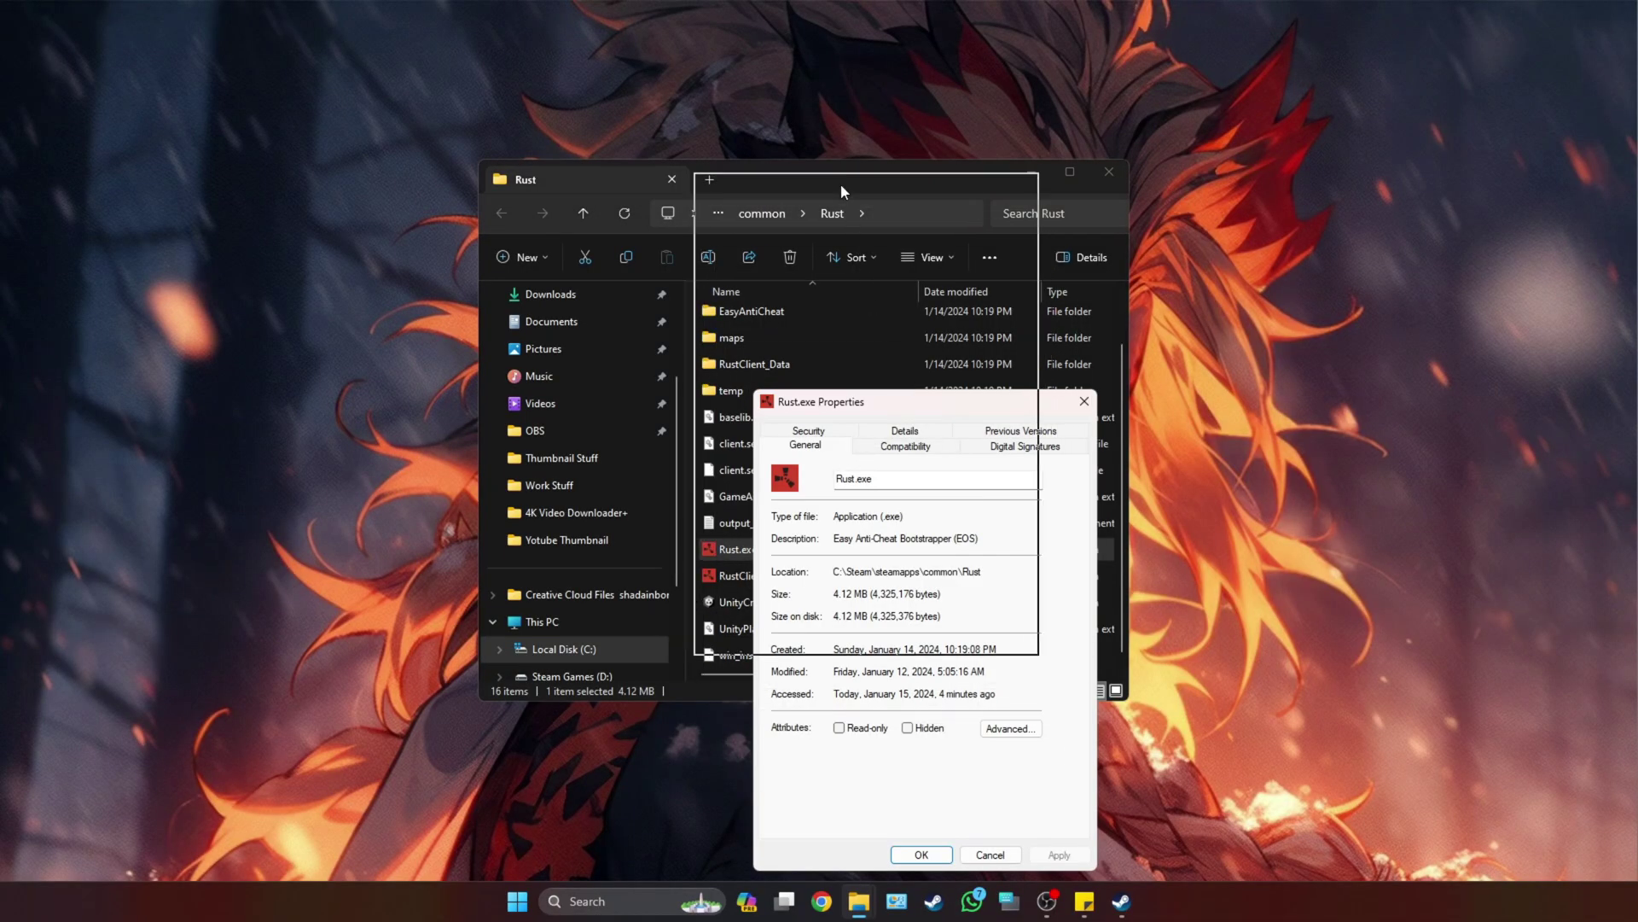
click(856, 233)
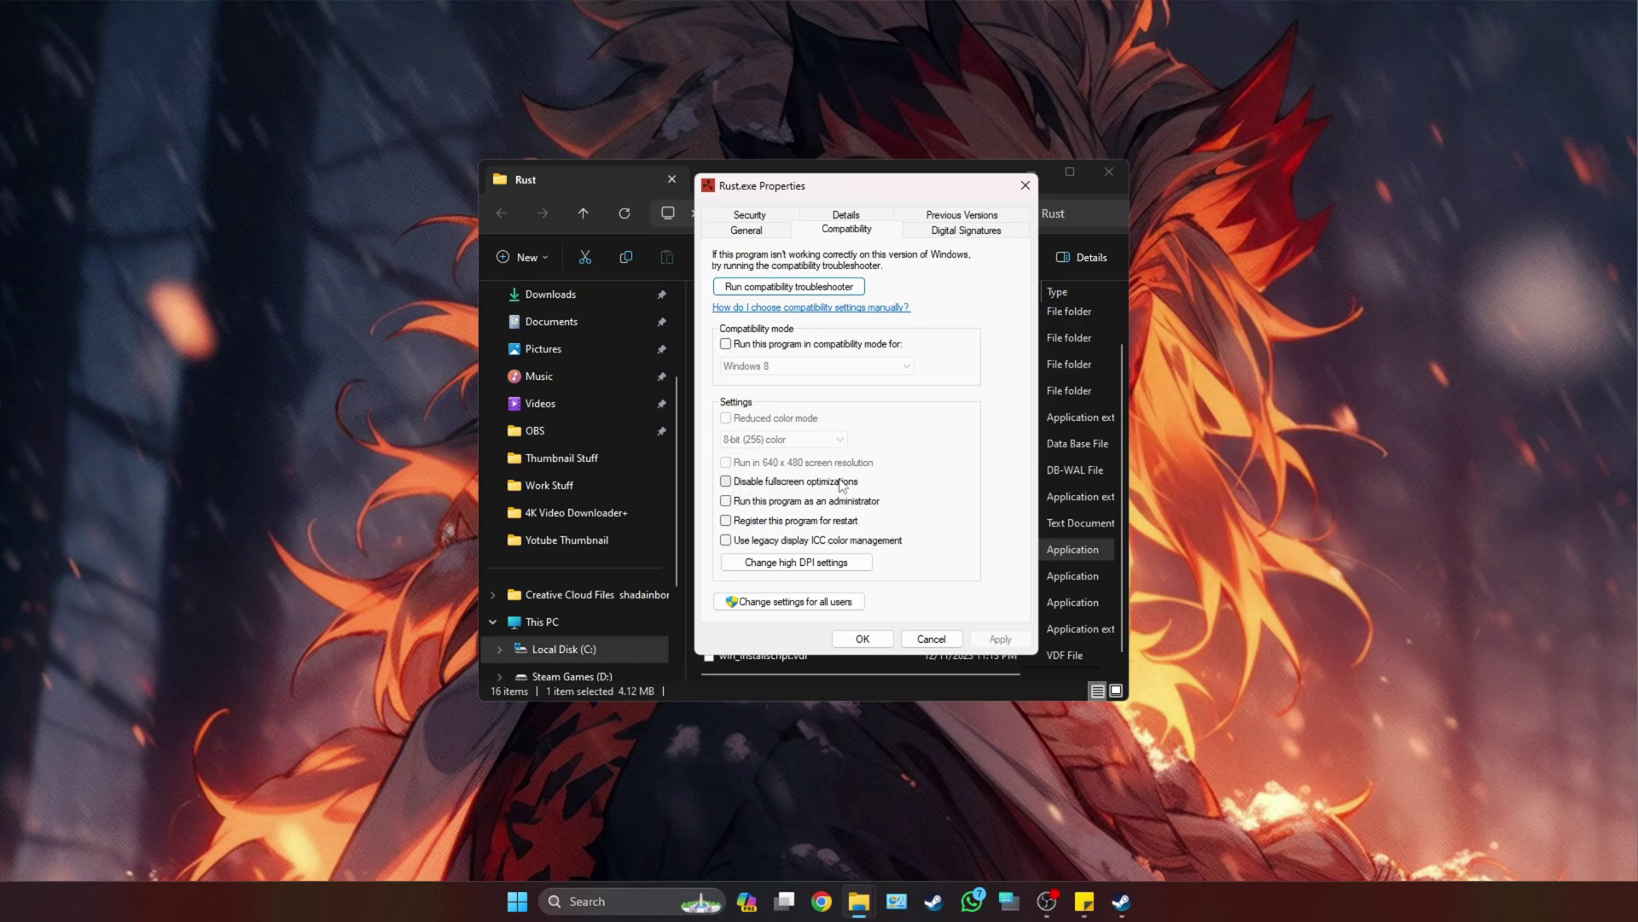
Step: Disable fullscreen optimizations and enable the high DPI scaling override, then apply
click(726, 481)
click(818, 563)
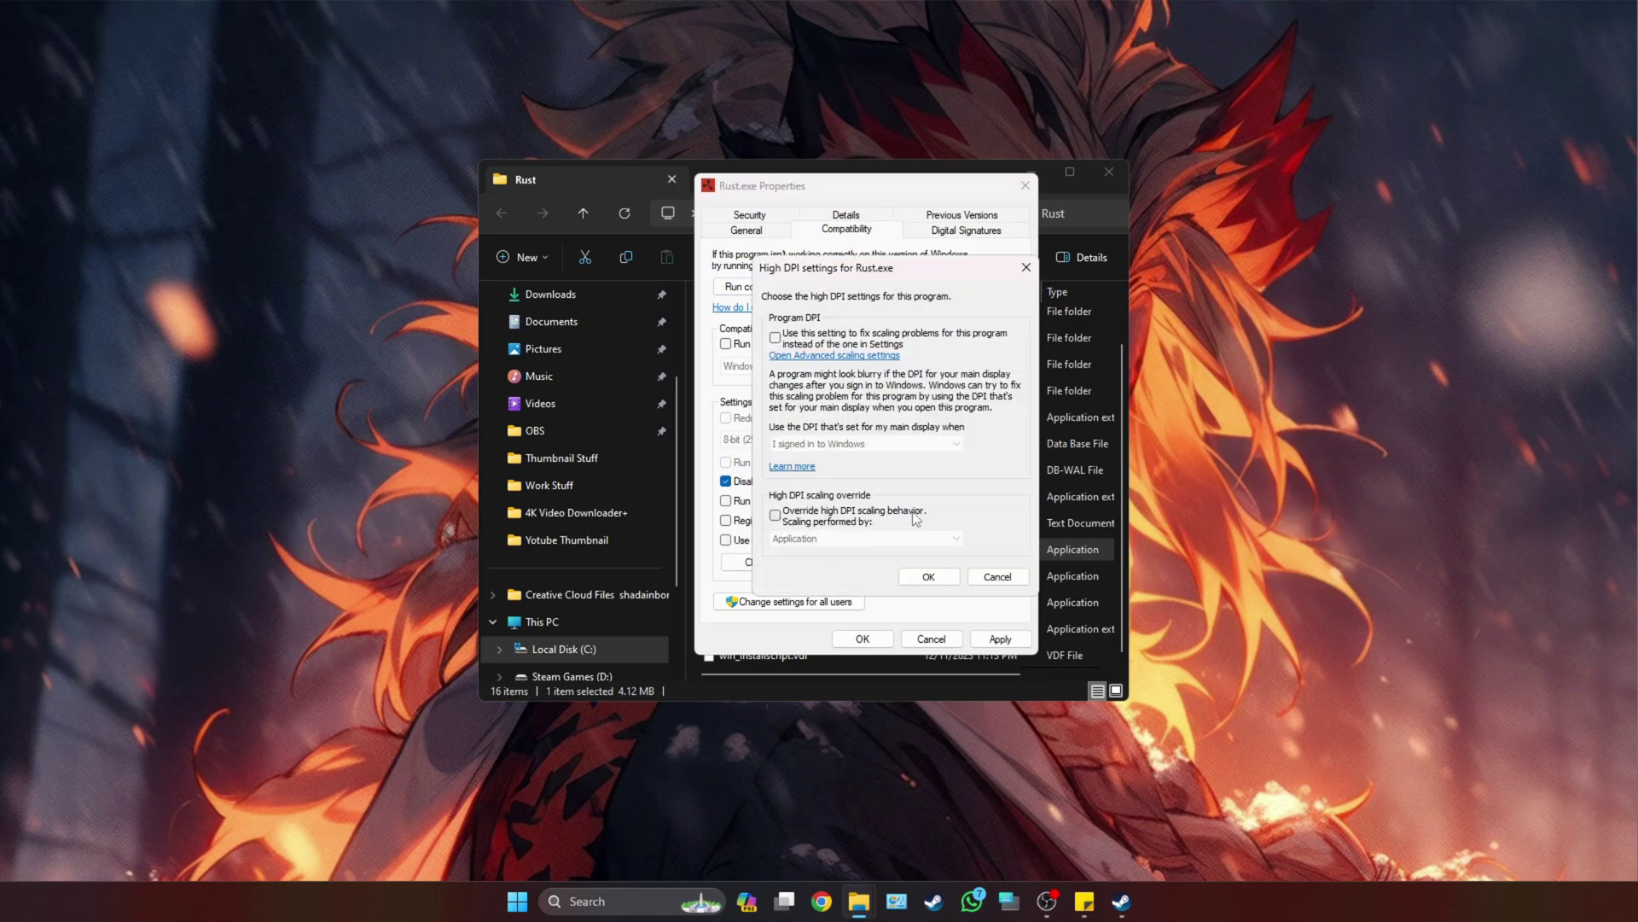
click(776, 514)
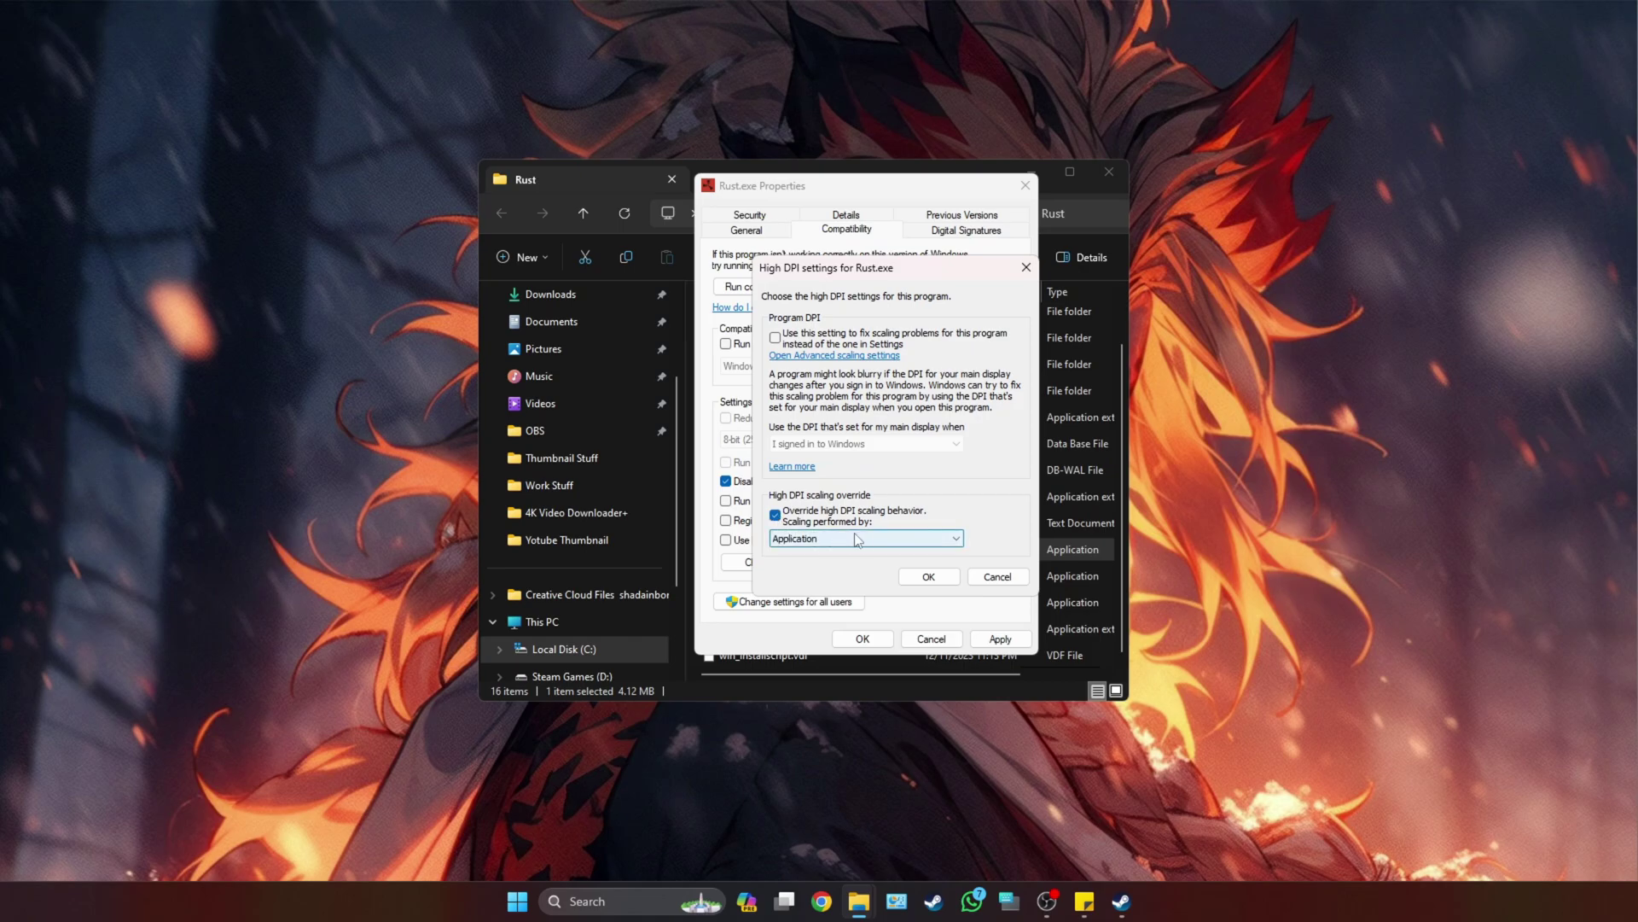
click(928, 577)
click(1000, 639)
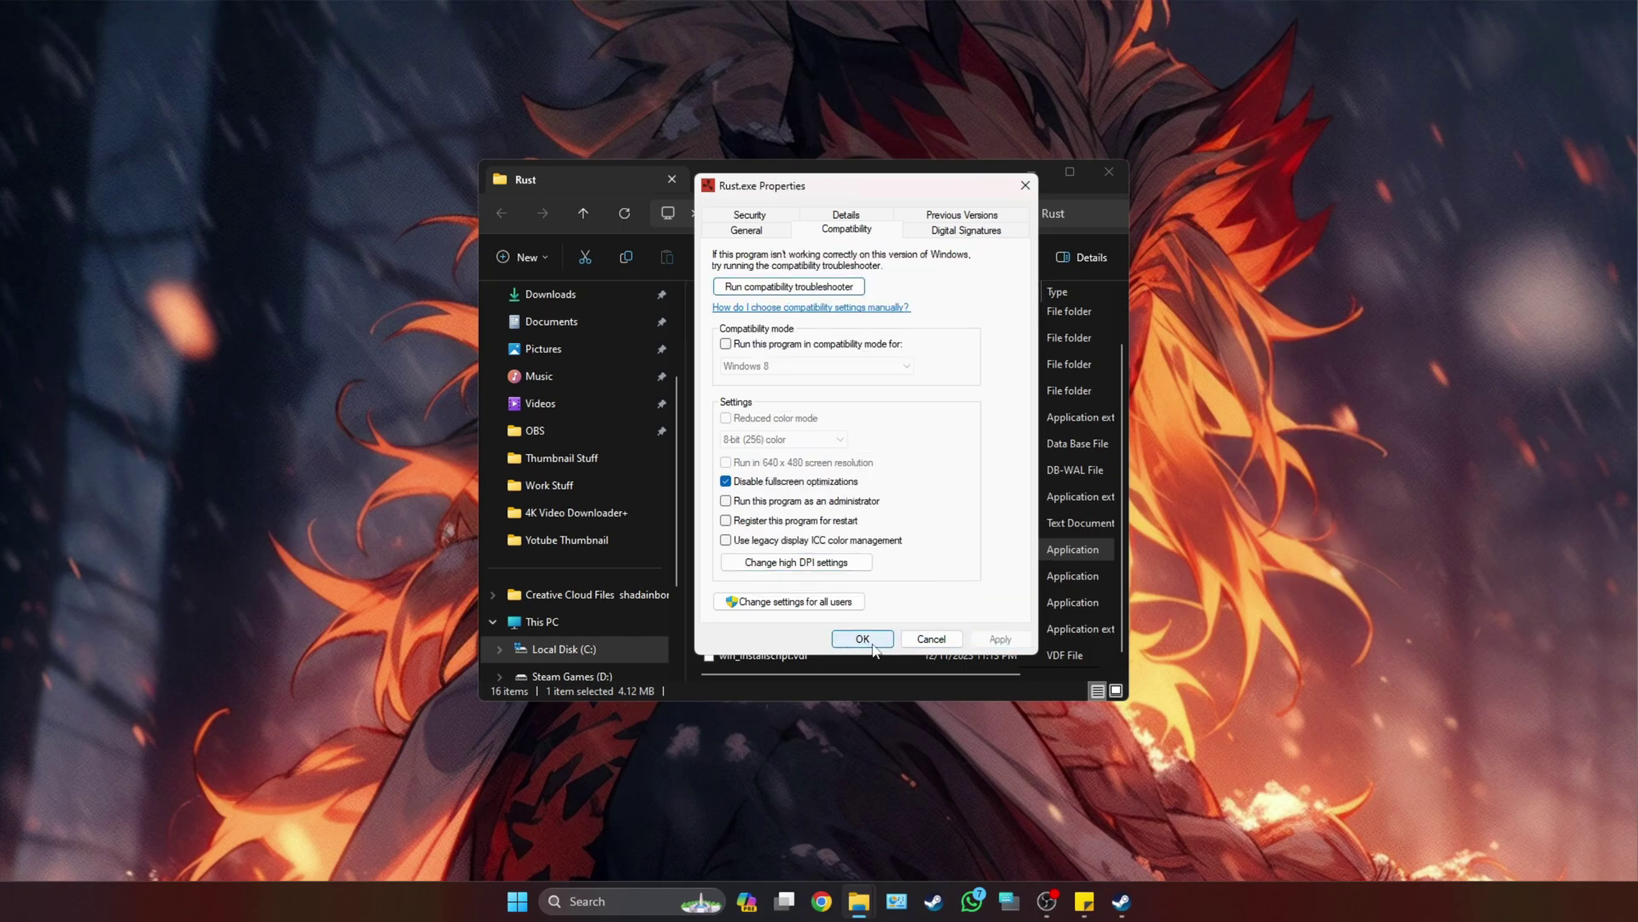